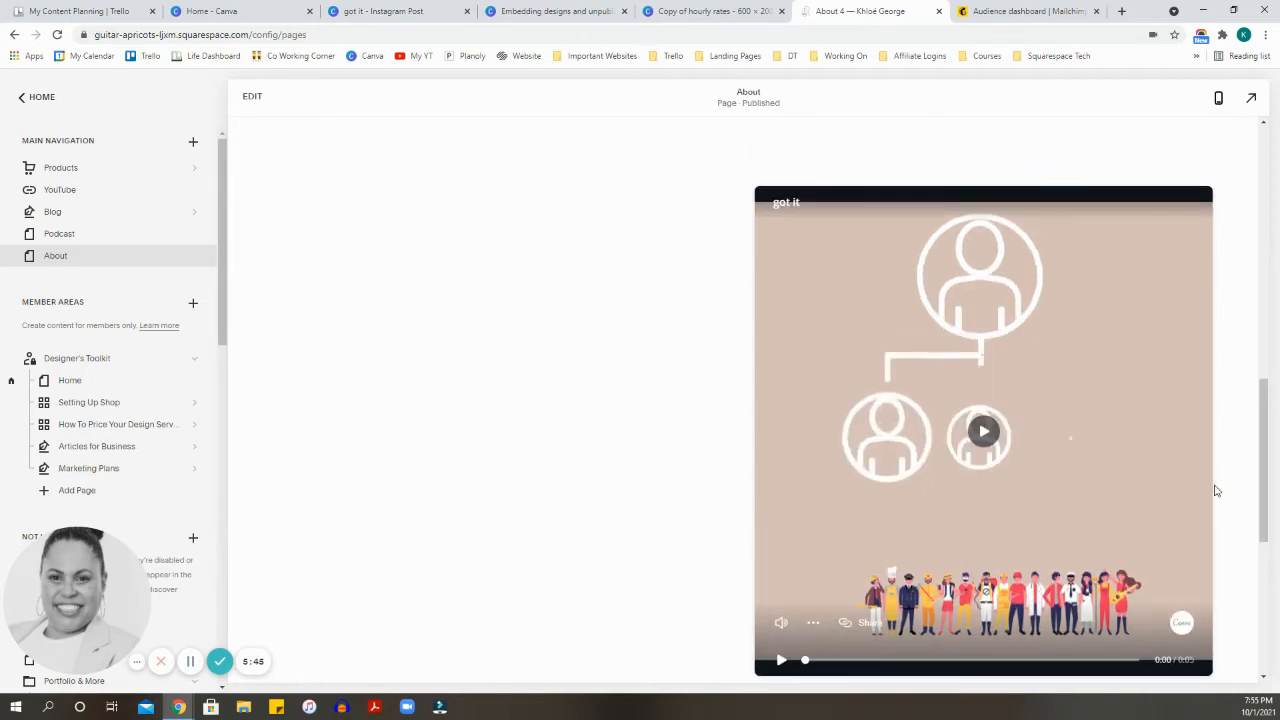
scroll(1215, 496, down, 1)
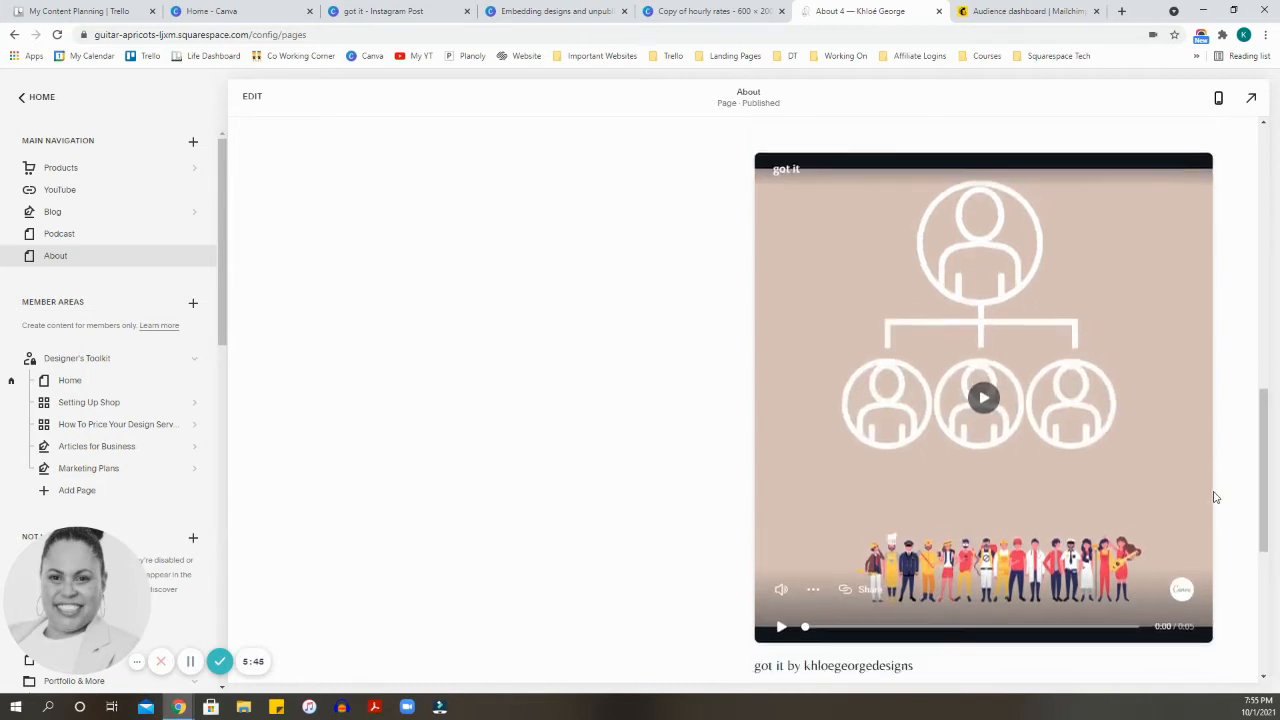
scroll(1215, 496, up, 1)
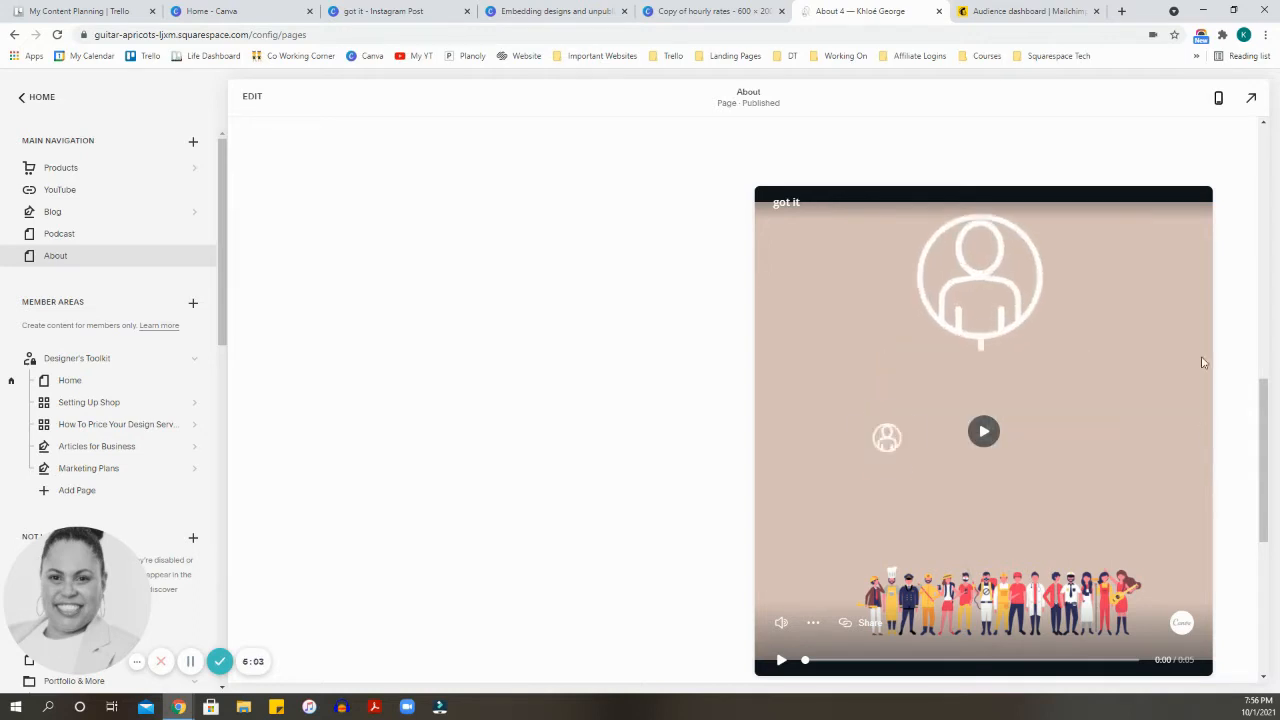
Step: Switch to Mailchimp and open the list of all campaigns
click(1018, 12)
scroll(580, 238, up, 1)
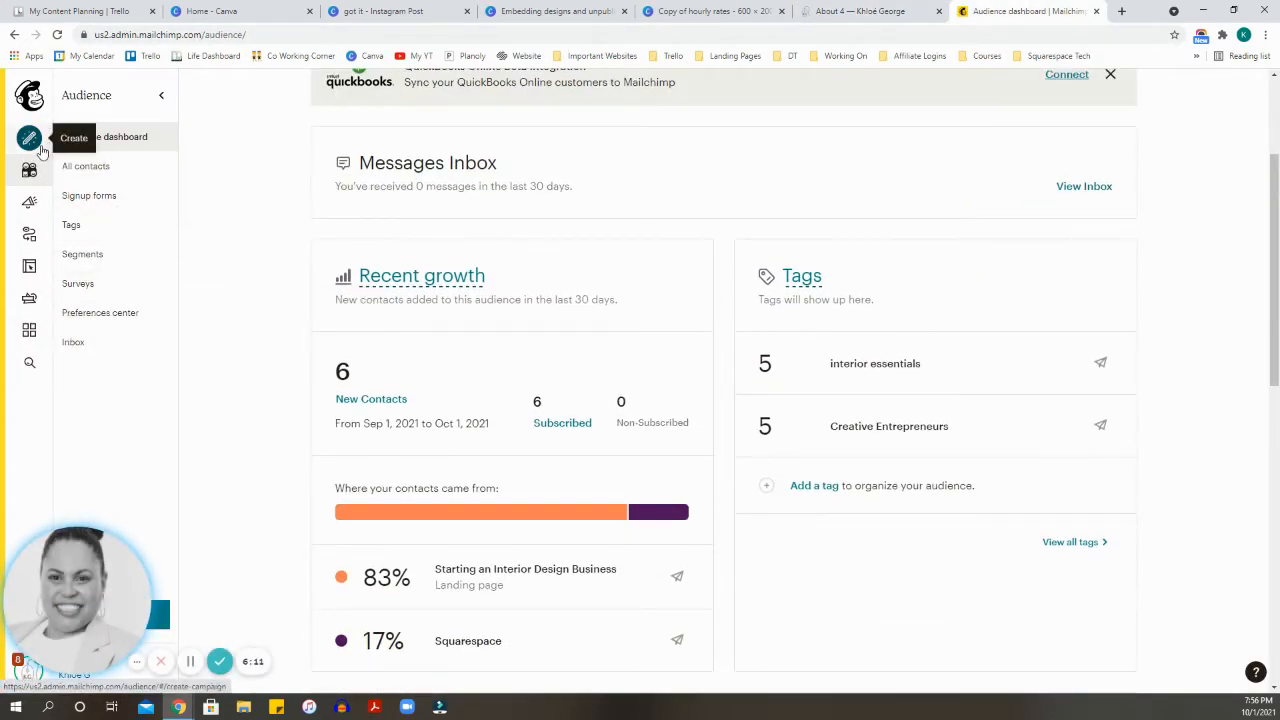
click(29, 203)
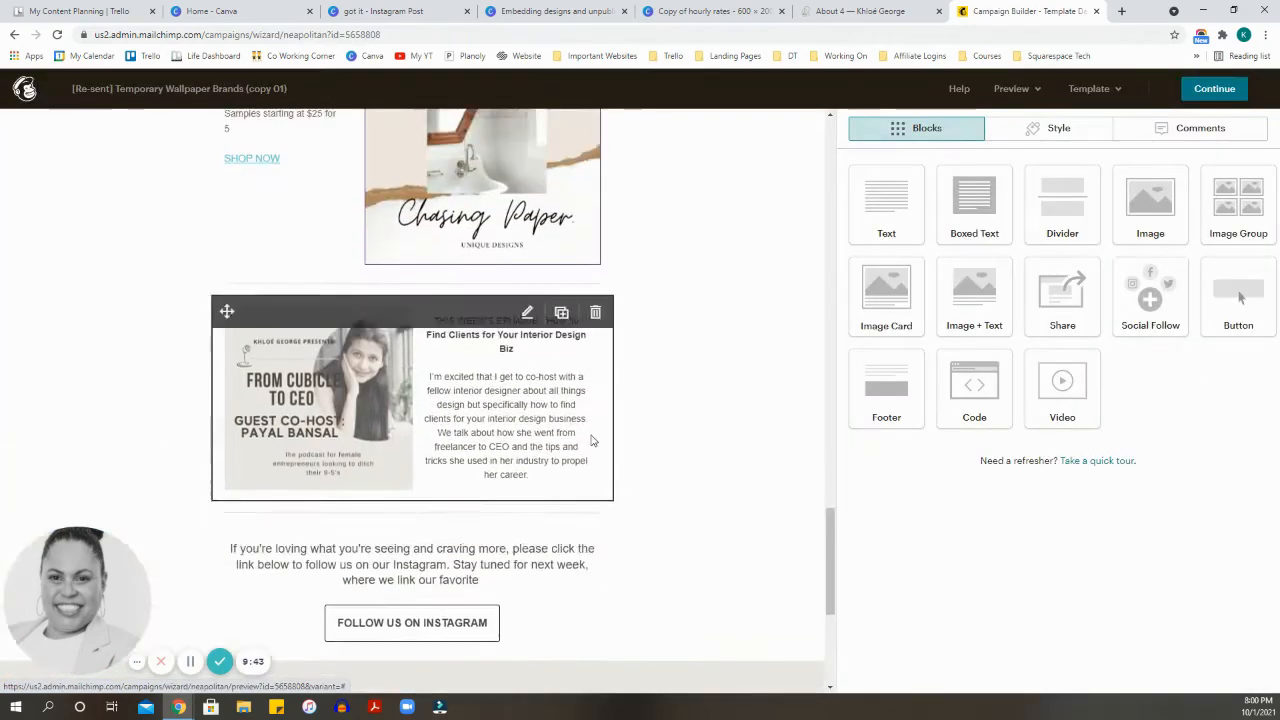
scroll(686, 431, up, 4)
scroll(686, 431, up, 15)
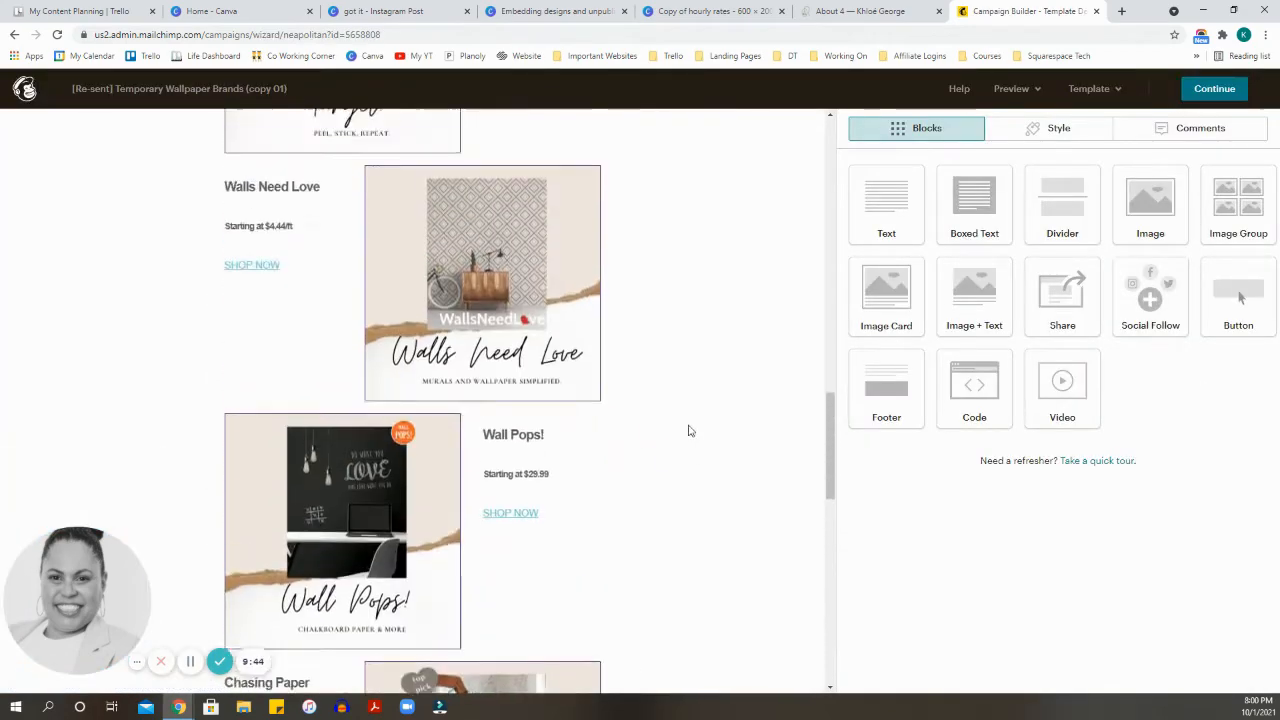
Step: Add a Code block to the email directly below the "Follow us on Instagram" button
scroll(698, 425, up, 2)
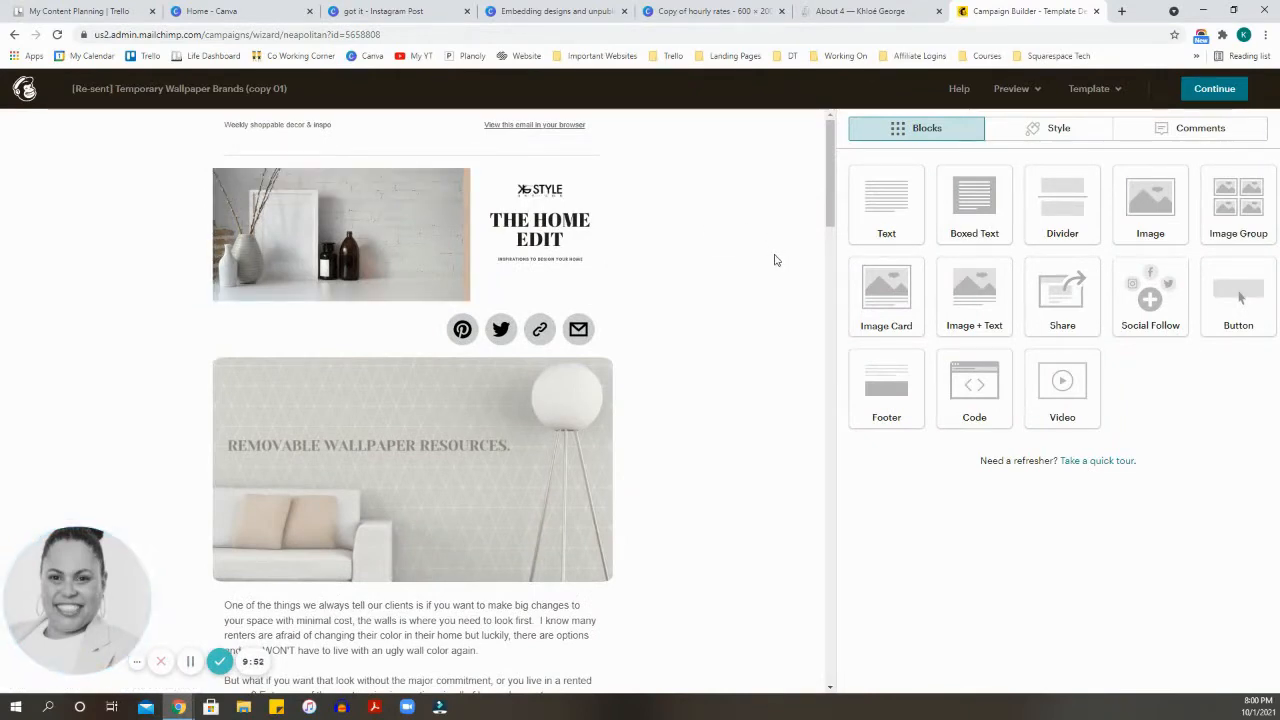
scroll(766, 262, down, 14)
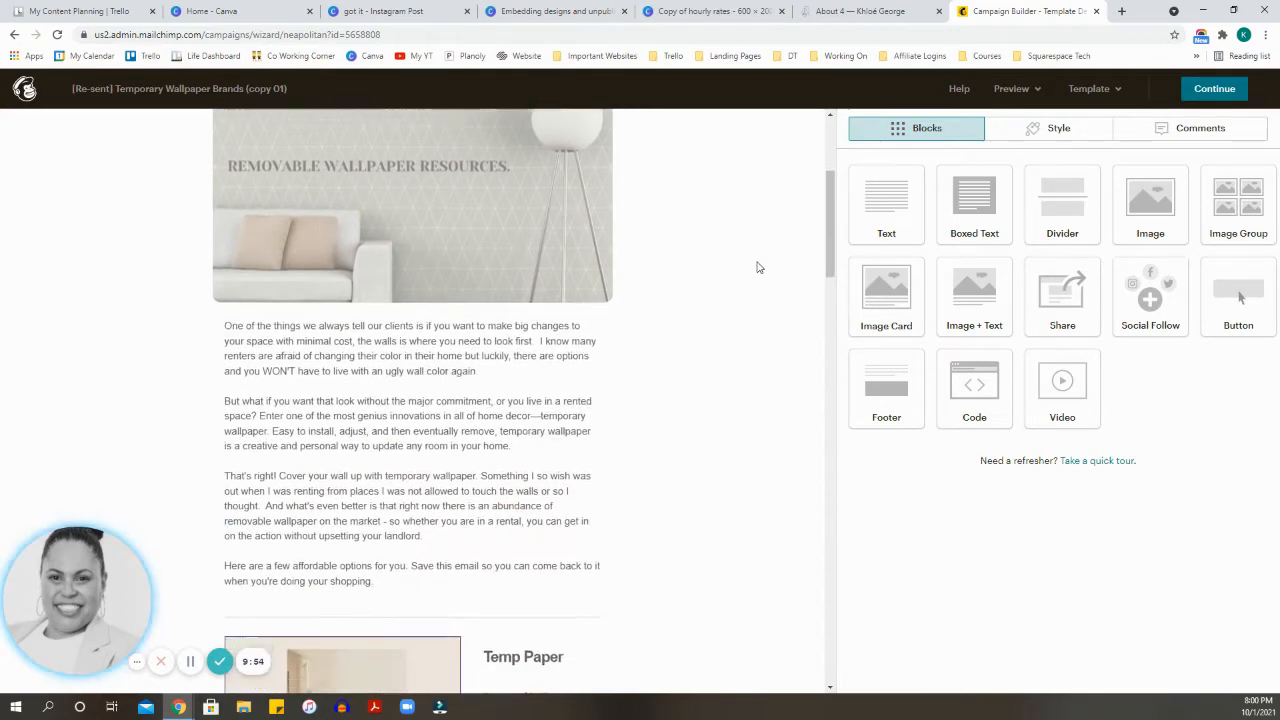
scroll(760, 314, down, 14)
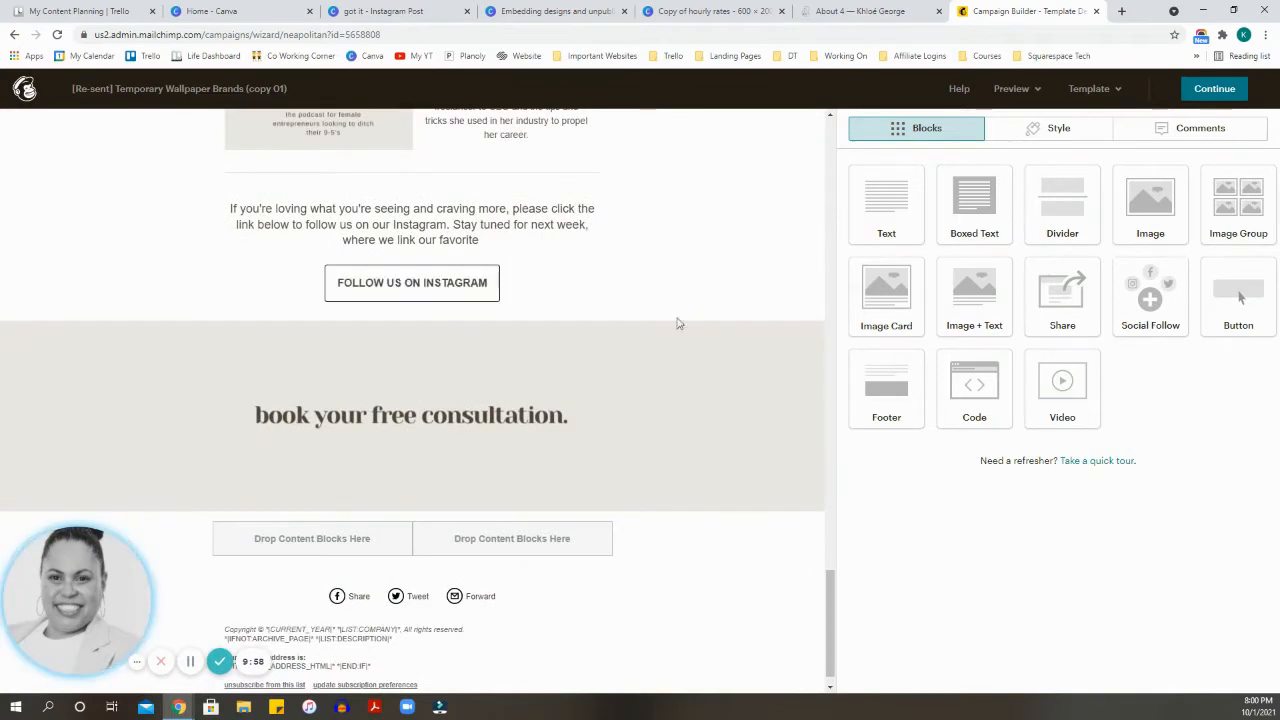
drag(926, 393, 386, 336)
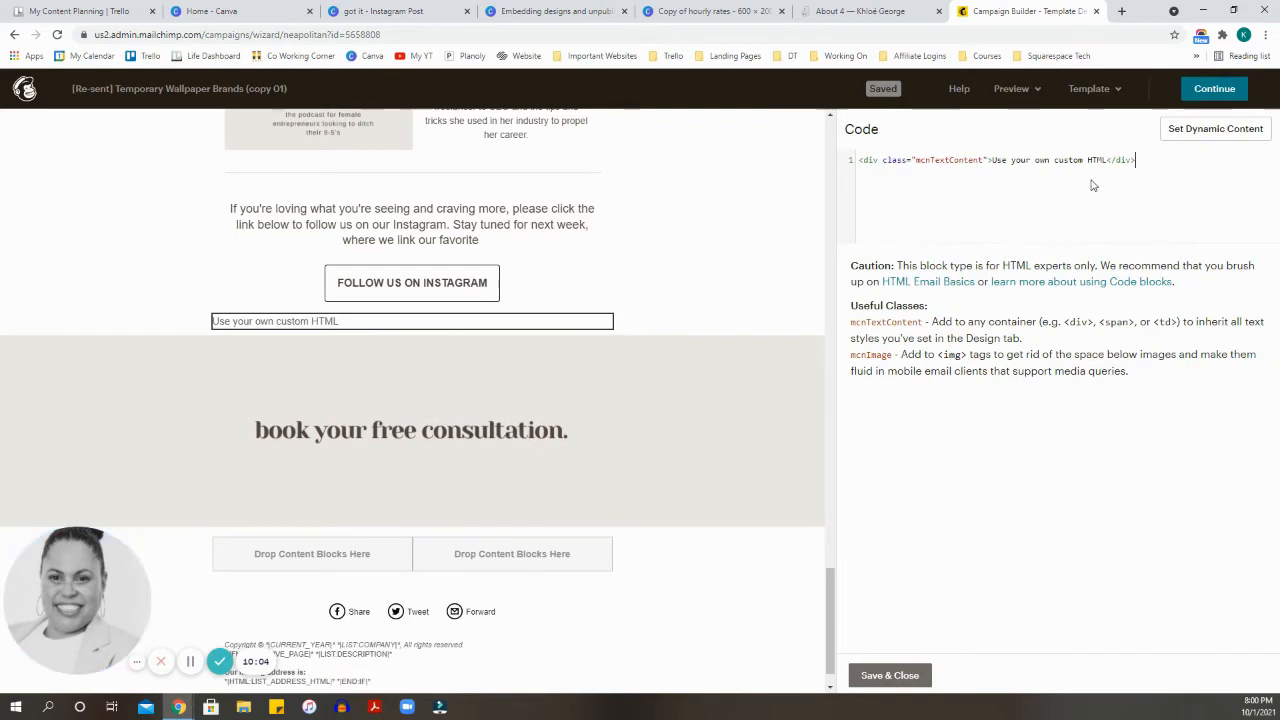
Step: Replace the block's placeholder HTML with the copied Canva embed code for the "got it" design and save the block
drag(1151, 163, 882, 160)
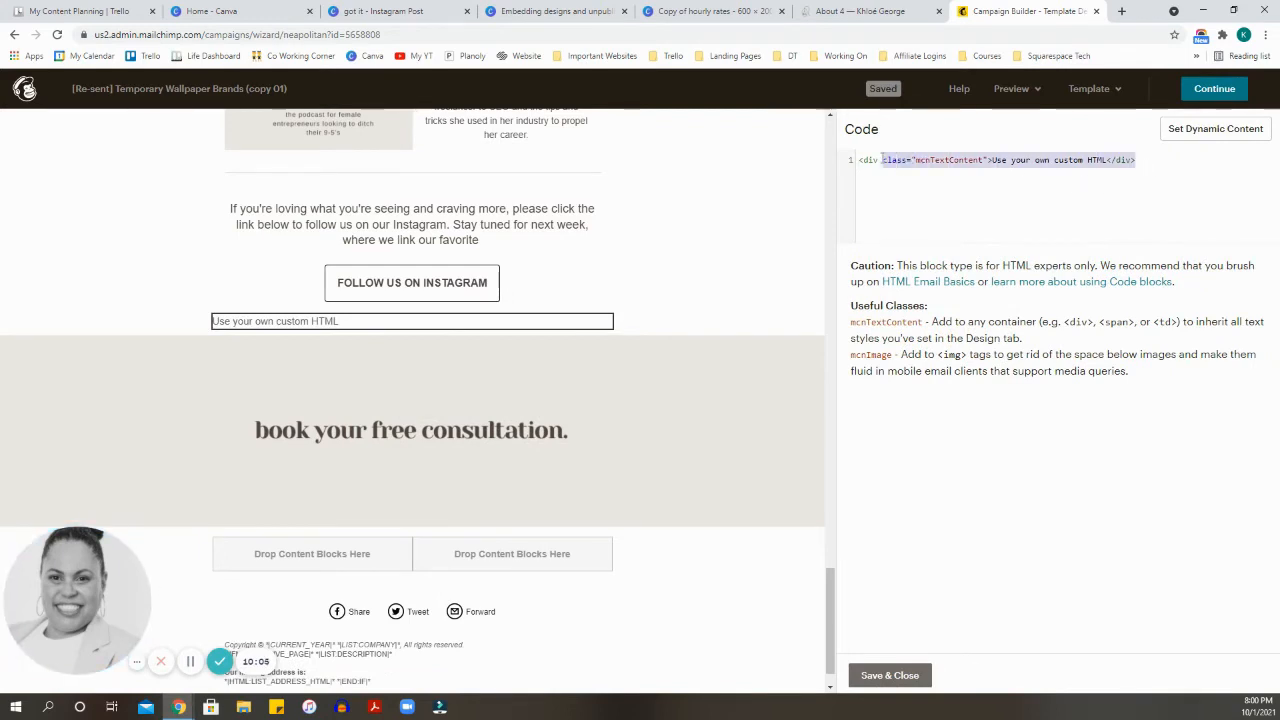
key(BackSpace)
right_click(871, 160)
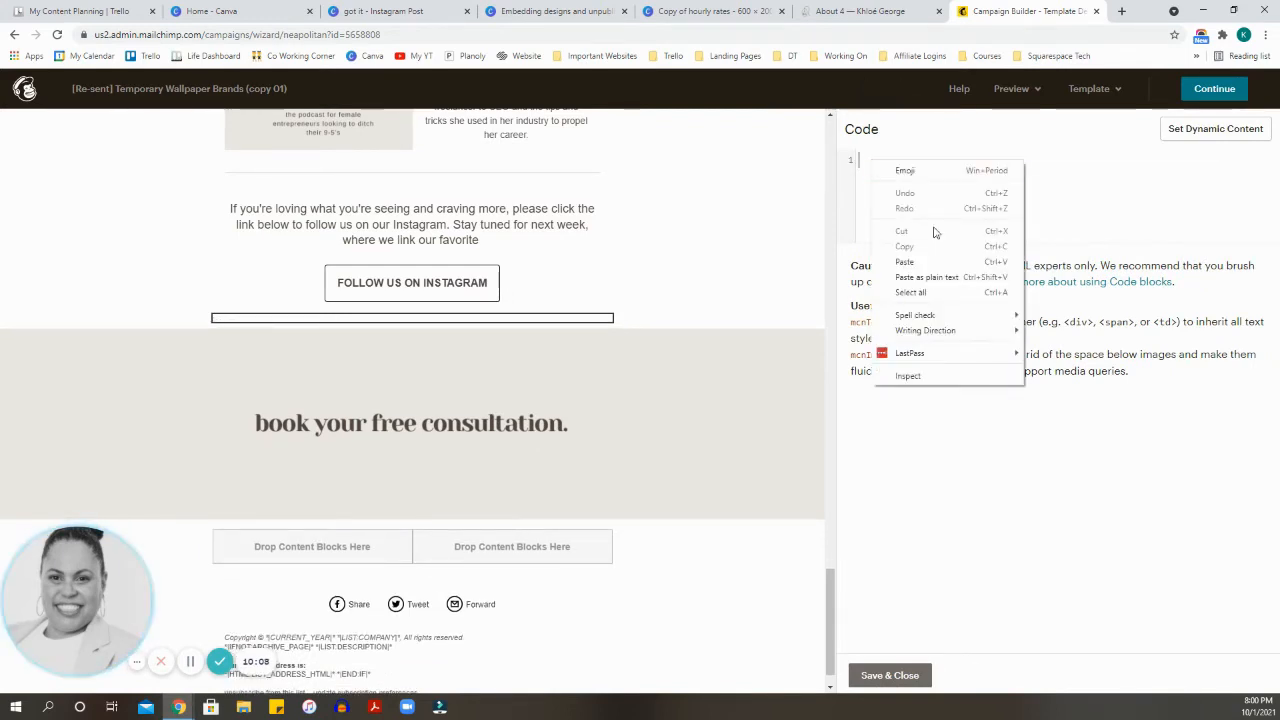
click(945, 265)
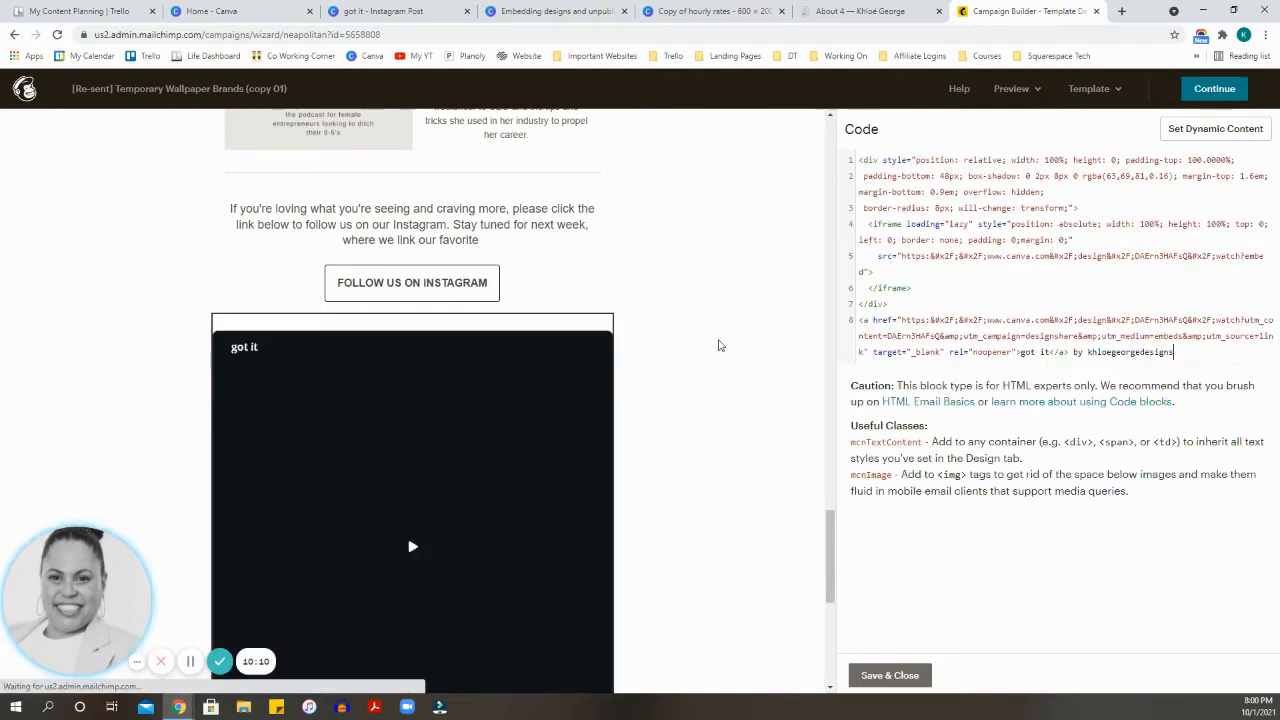
scroll(717, 346, down, 3)
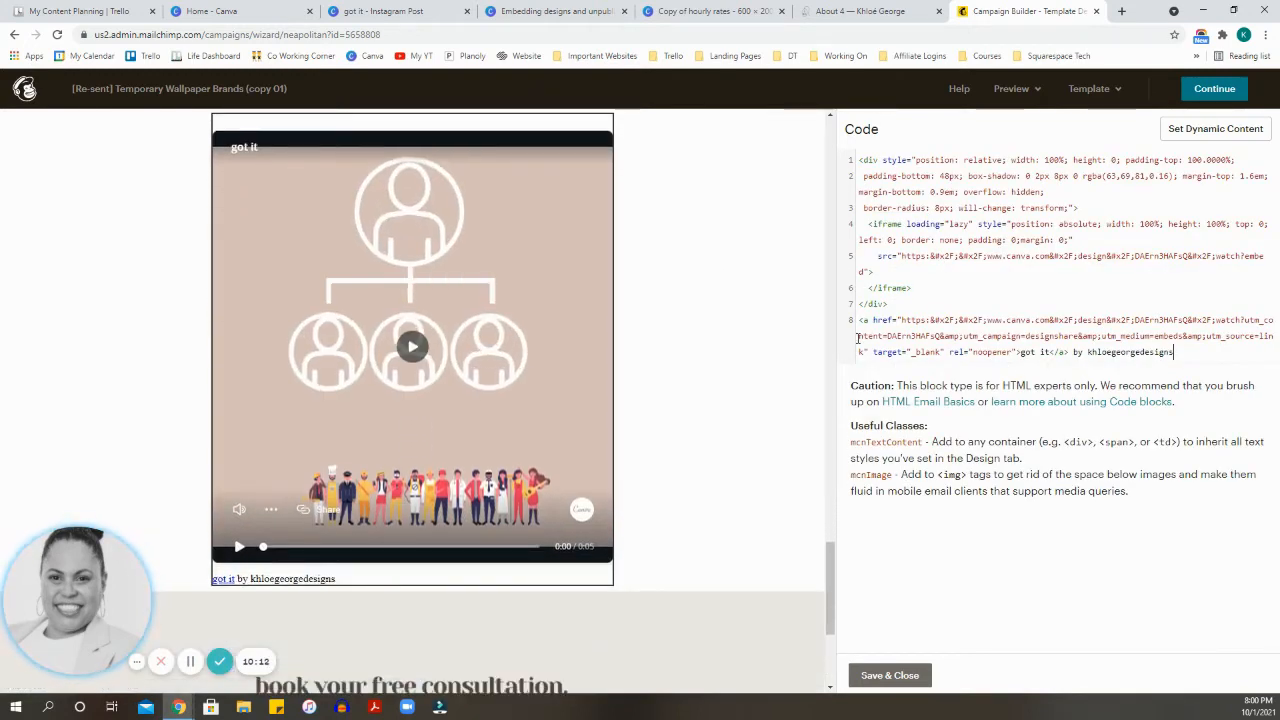
scroll(828, 632, down, 1)
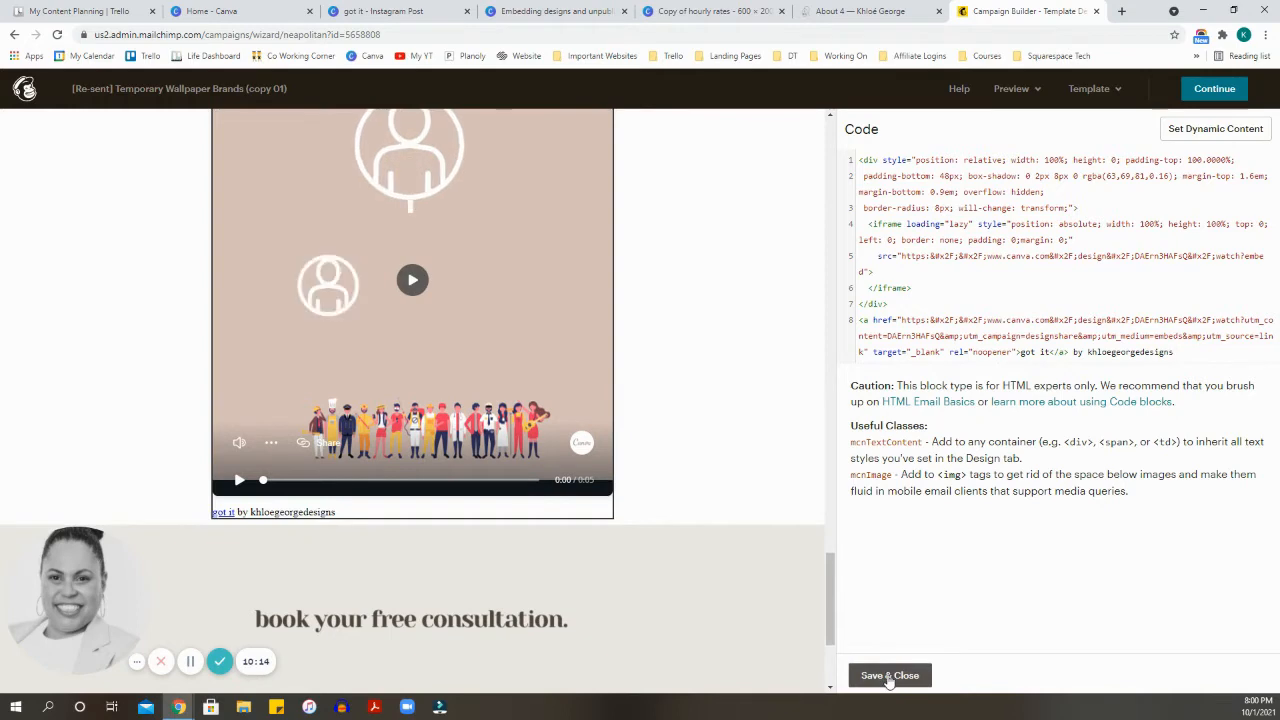
click(892, 676)
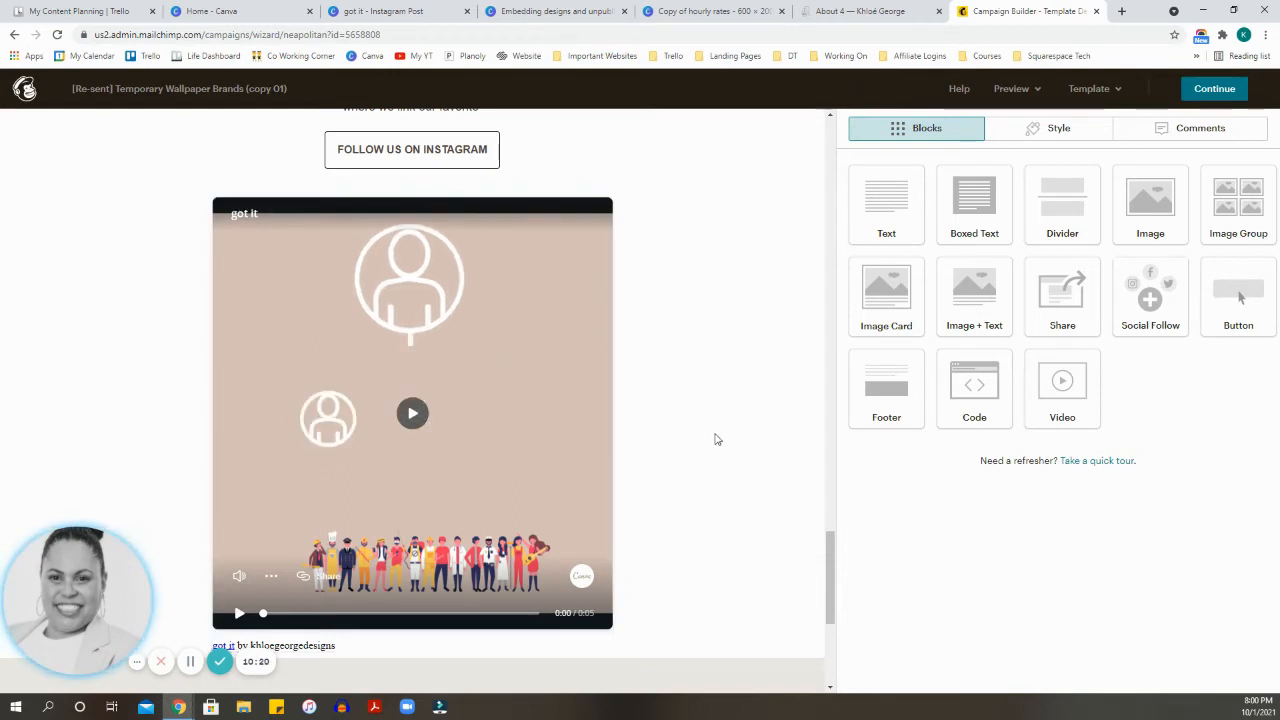
Step: Delete the code block containing the embedded "got it" video from the email and confirm the deletion
scroll(700, 433, down, 1)
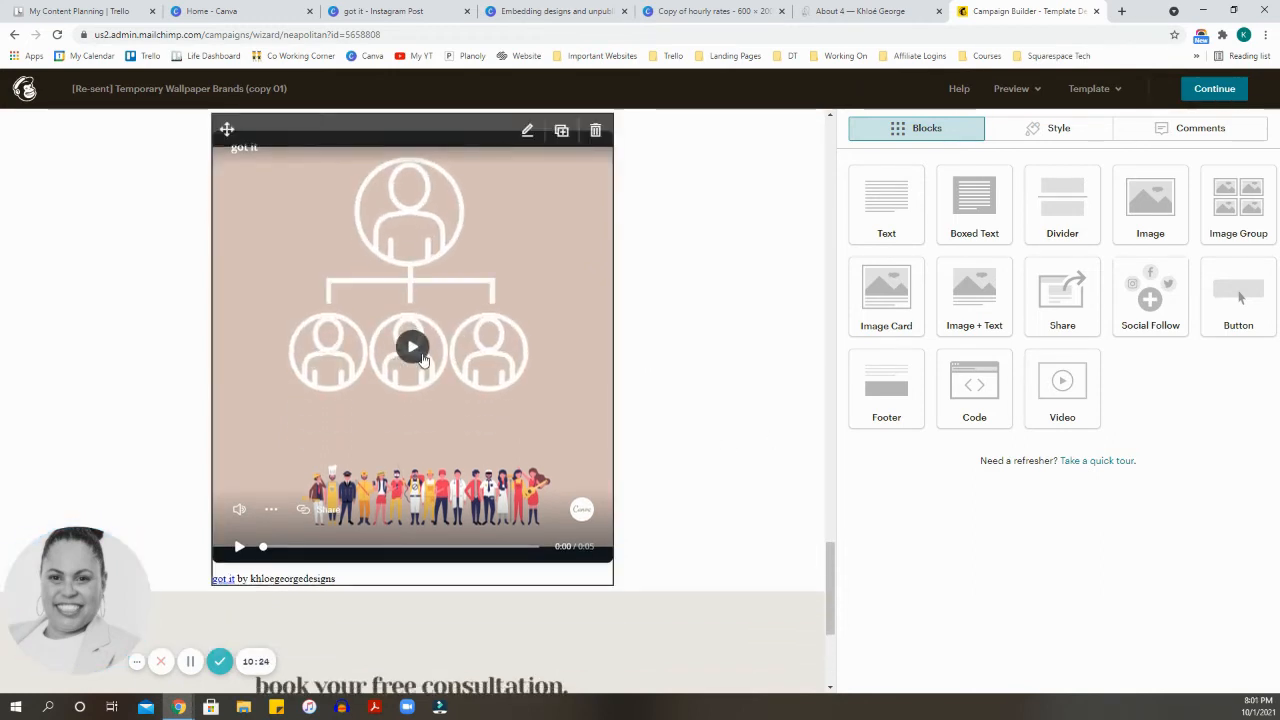
scroll(670, 415, down, 1)
scroll(670, 415, up, 3)
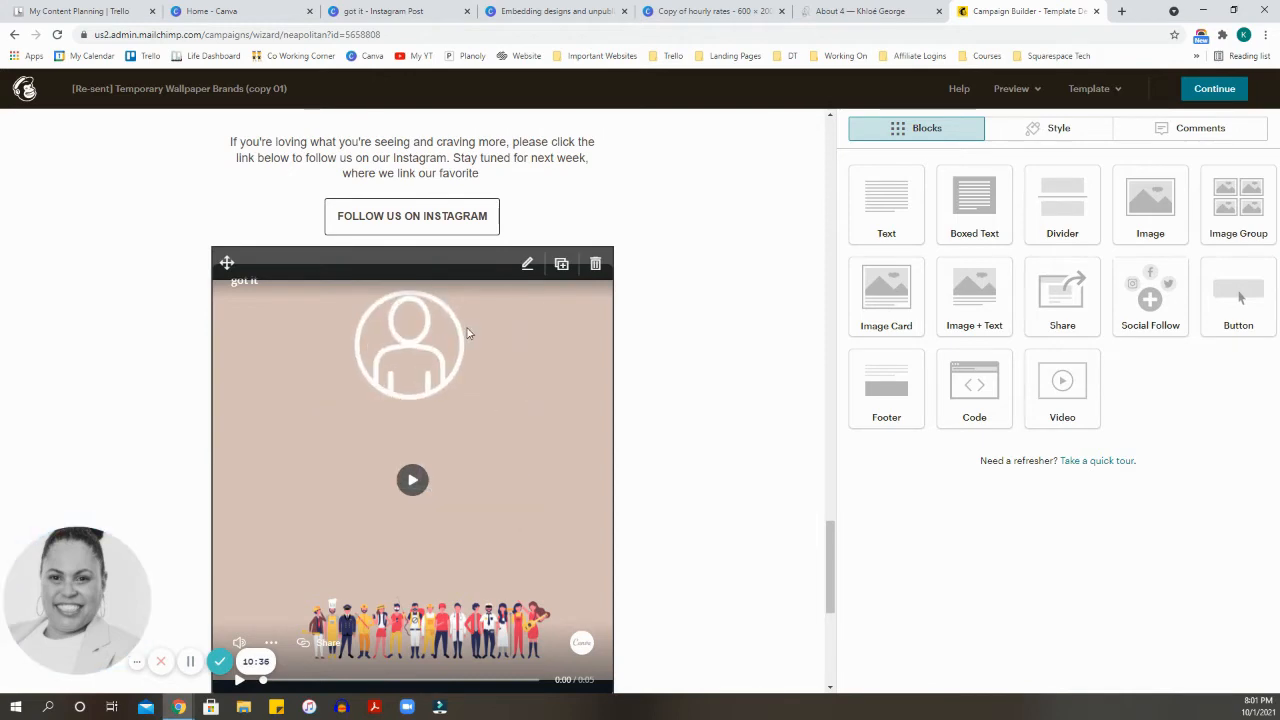
click(594, 266)
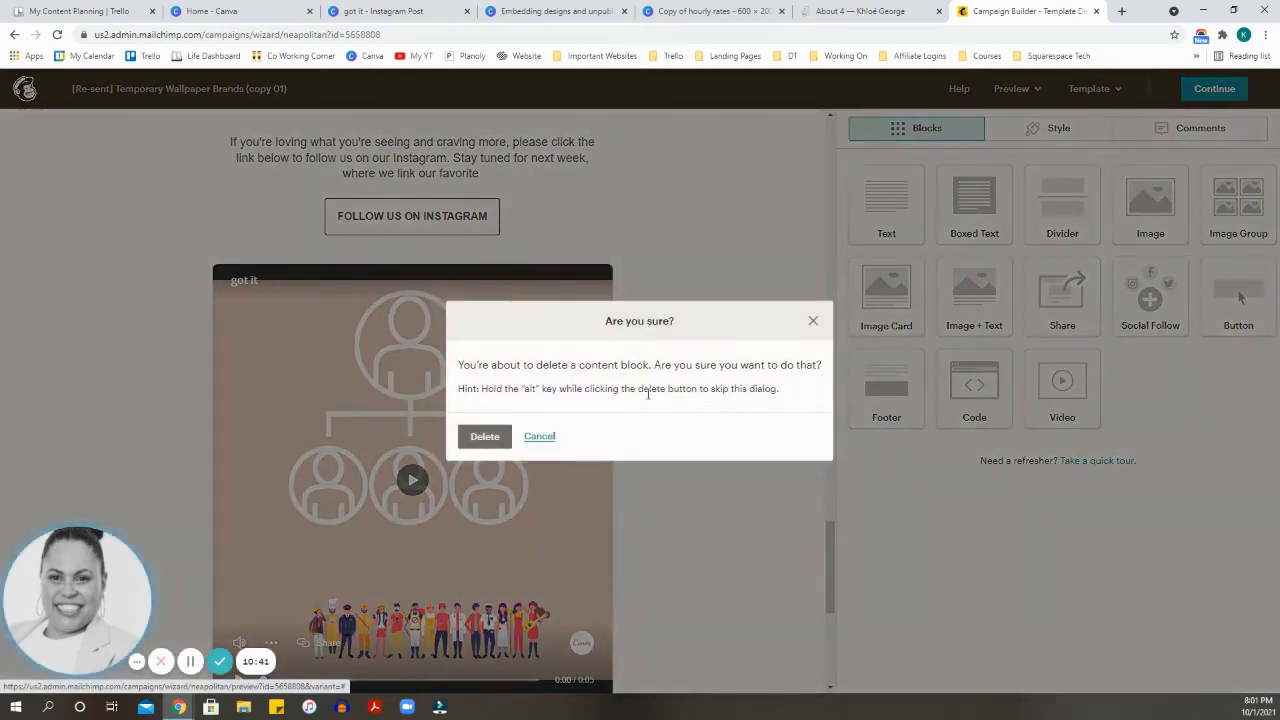
key(Return)
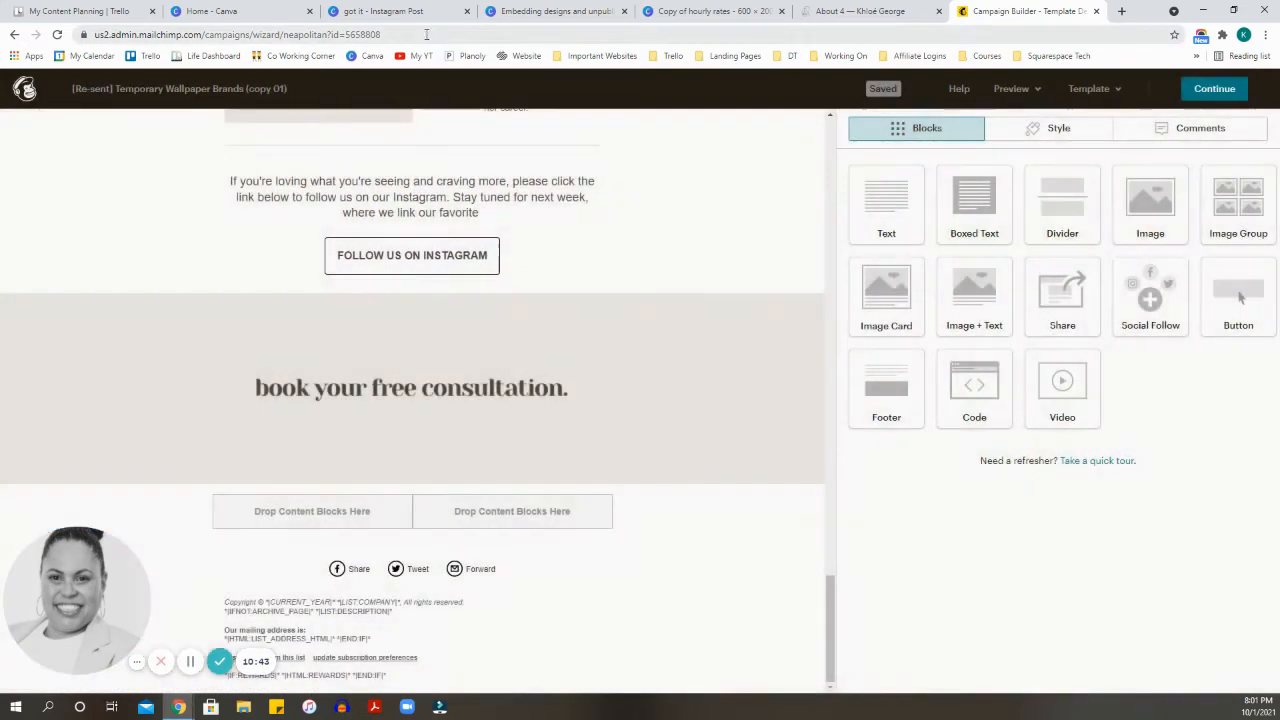
Step: Switch to the "got it" design in Canva and create a resized copy at 600 x 300 px
click(427, 19)
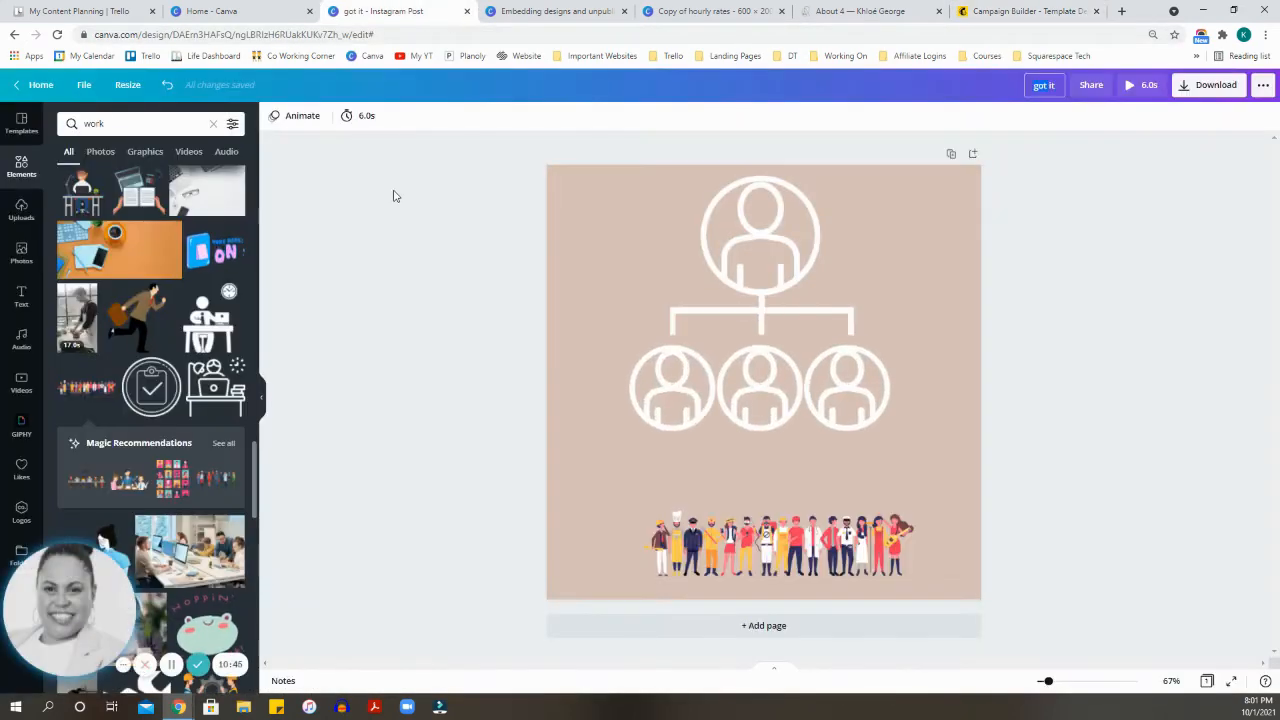
scroll(232, 218, up, 1)
click(752, 292)
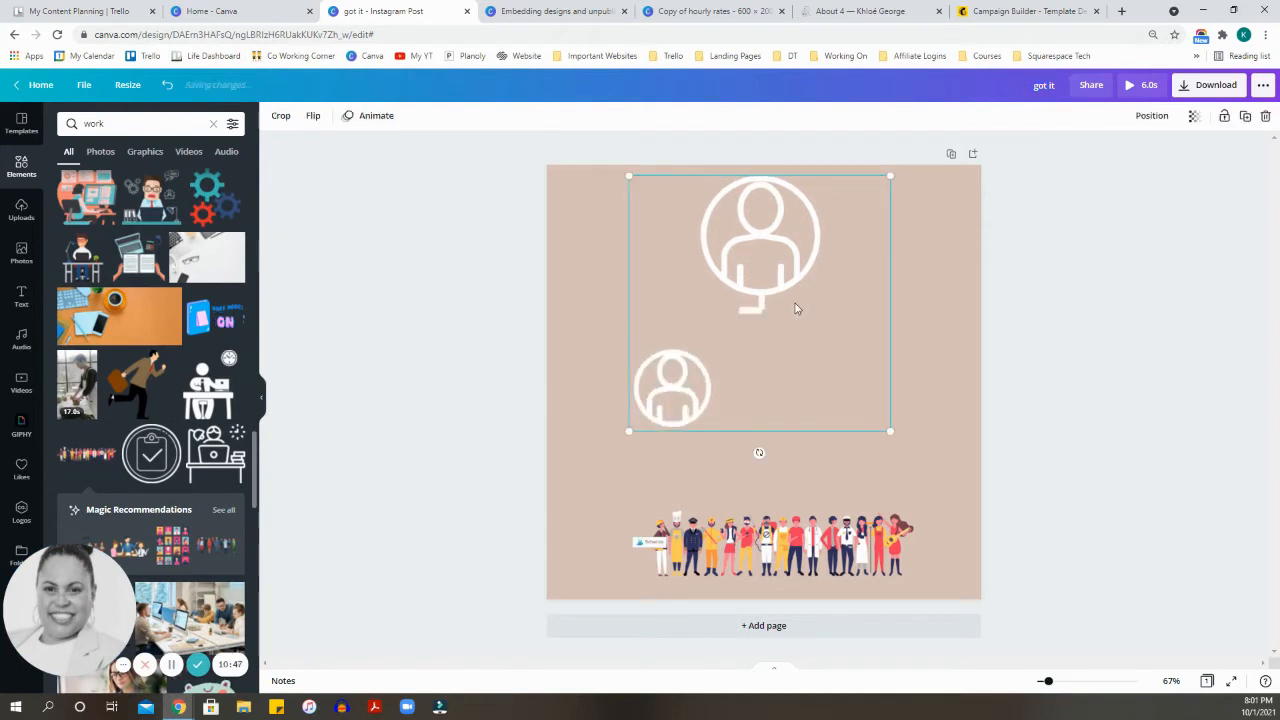
click(138, 86)
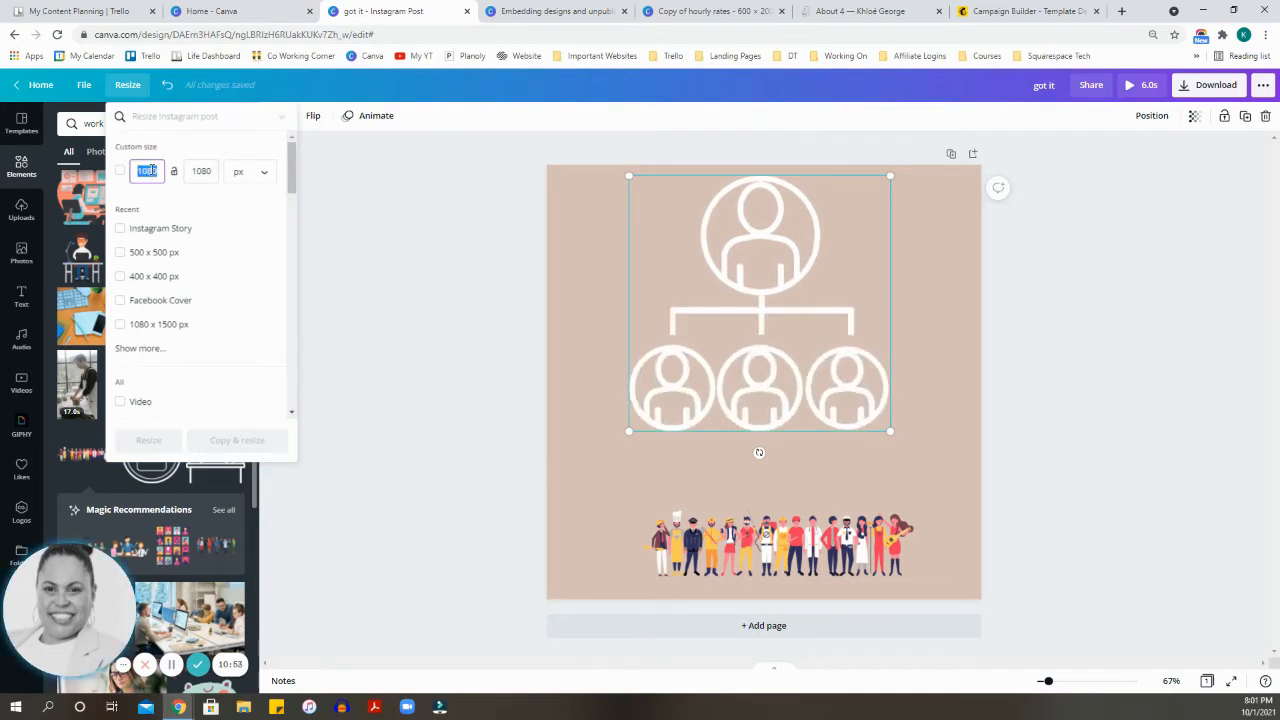
text(600)
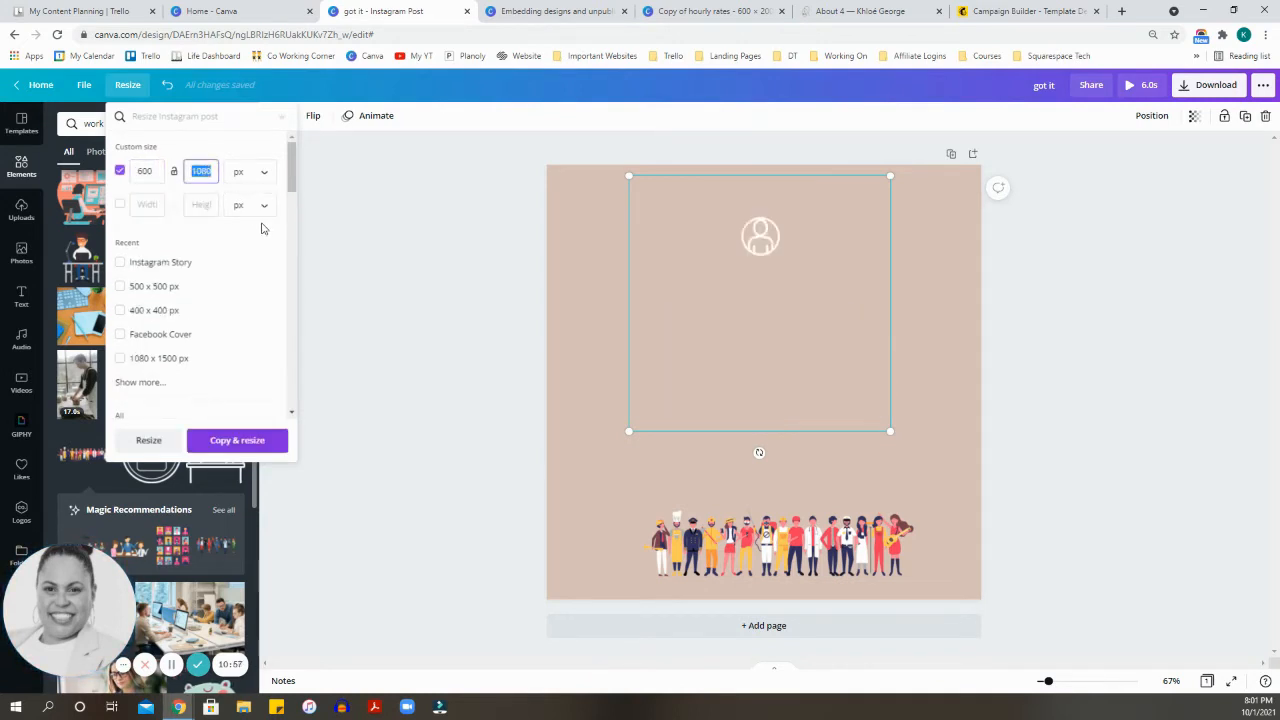
text(300)
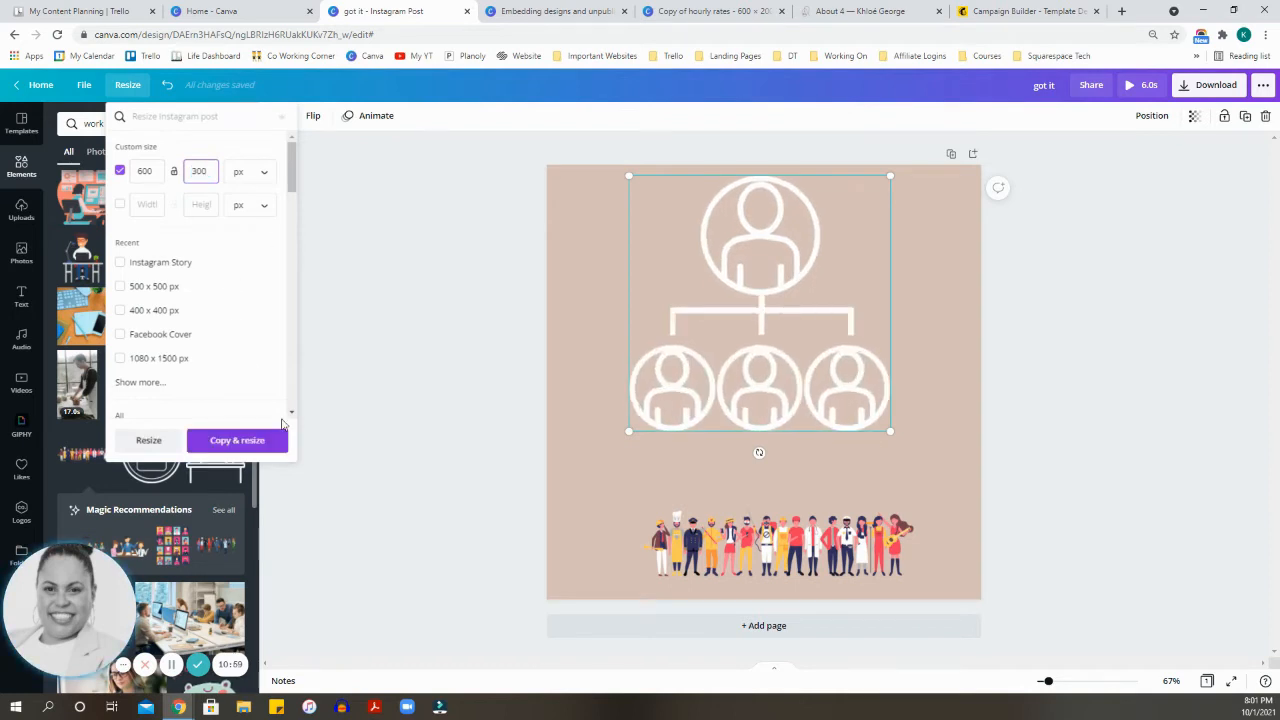
click(270, 440)
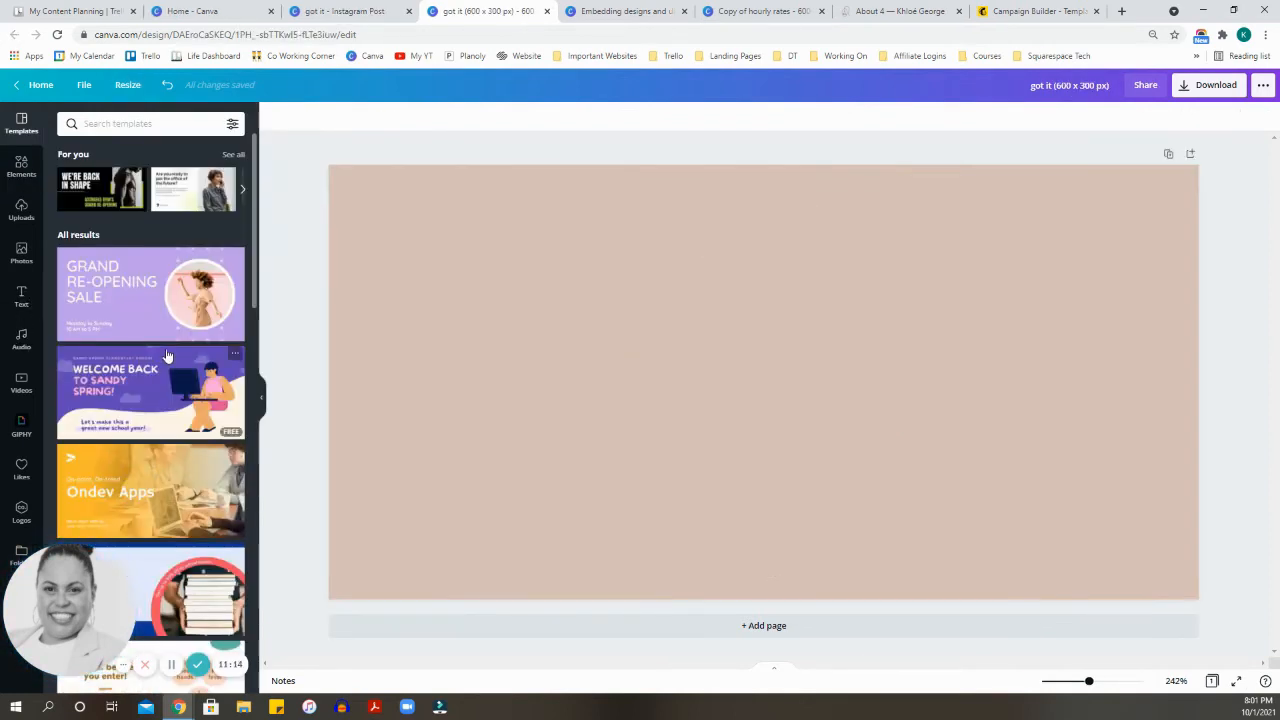
Step: Set the page background to the light cream colour at the end of the five-colour untitled palette
click(346, 190)
click(276, 119)
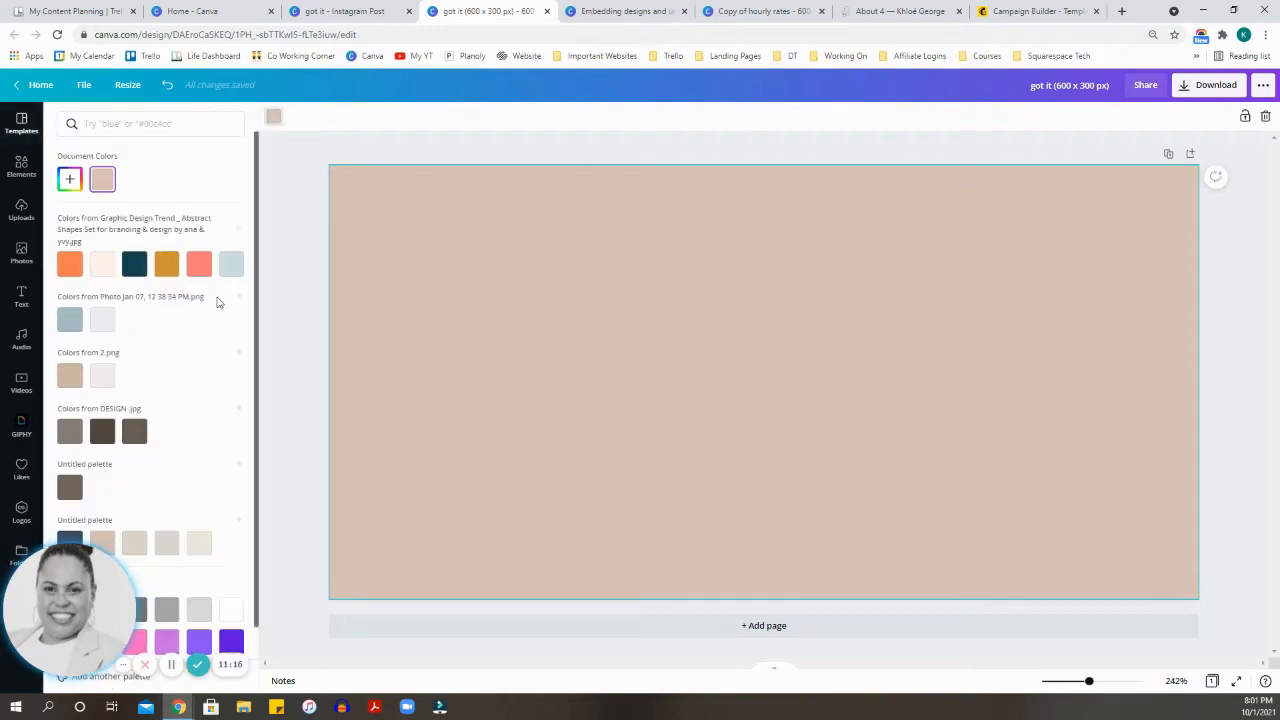
scroll(184, 444, down, 2)
click(199, 469)
click(285, 436)
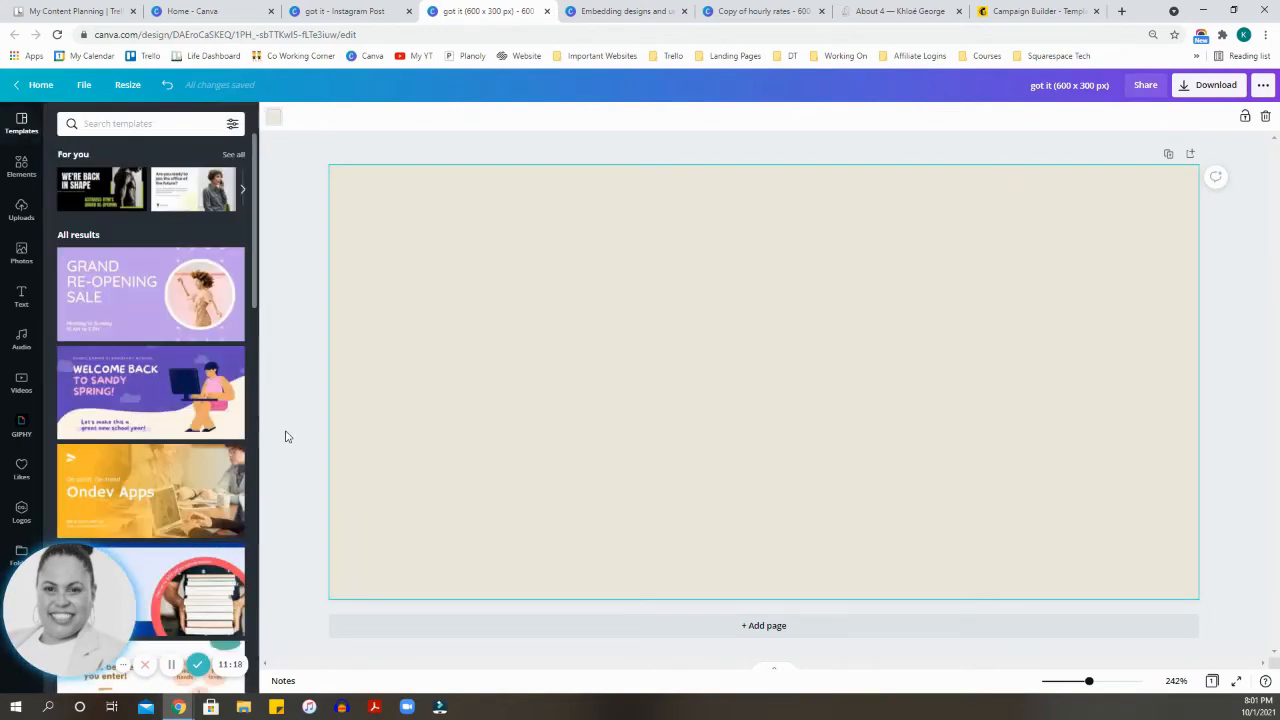
click(292, 427)
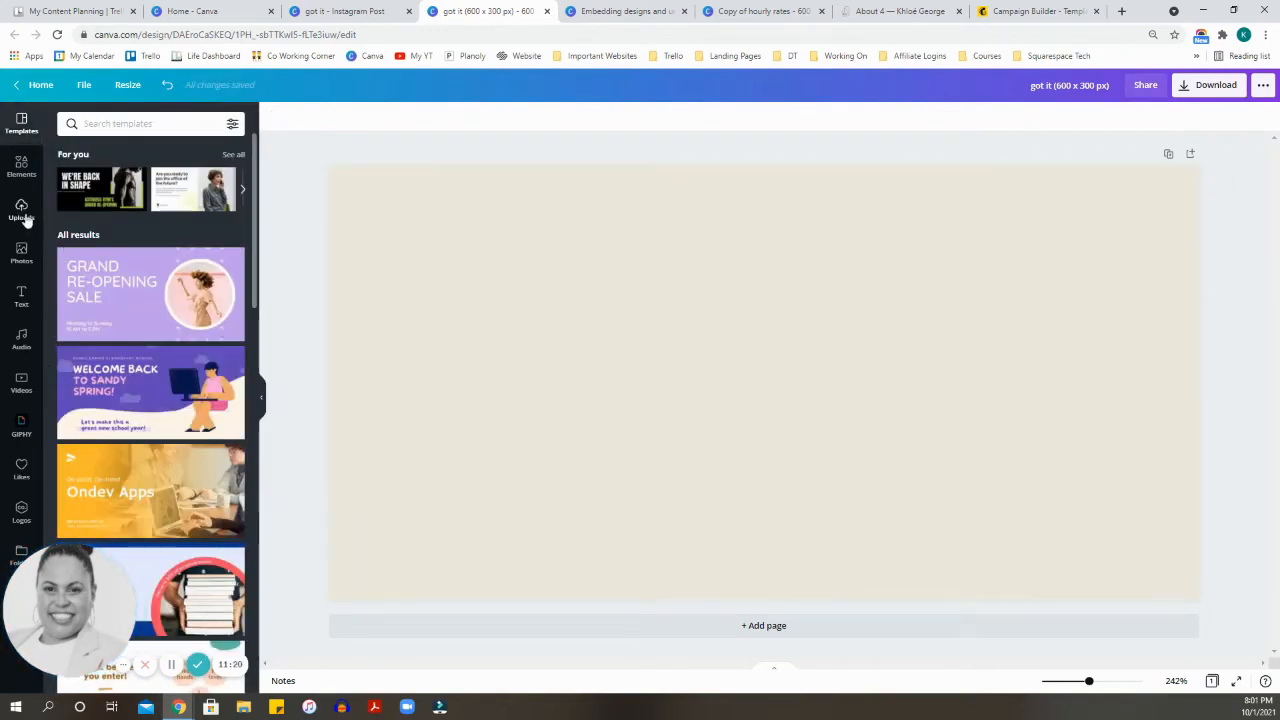
Step: Open the full collection of frames in the elements library
click(21, 168)
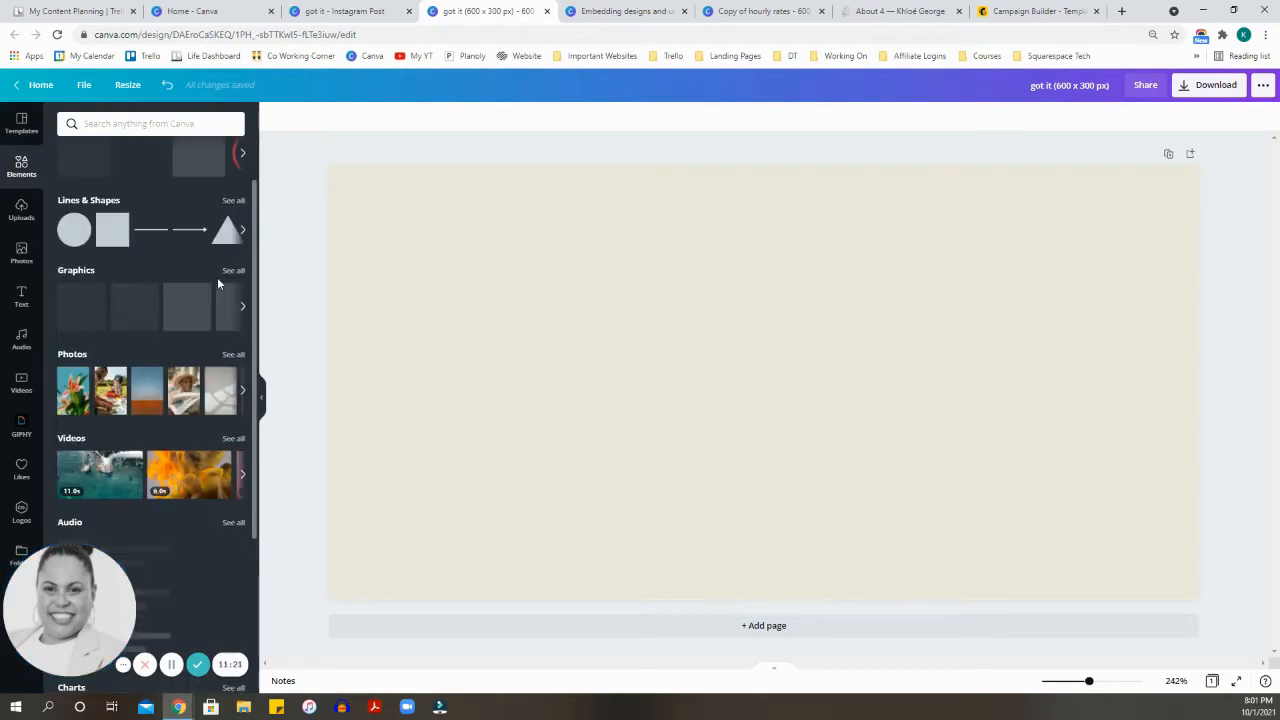
scroll(214, 289, down, 3)
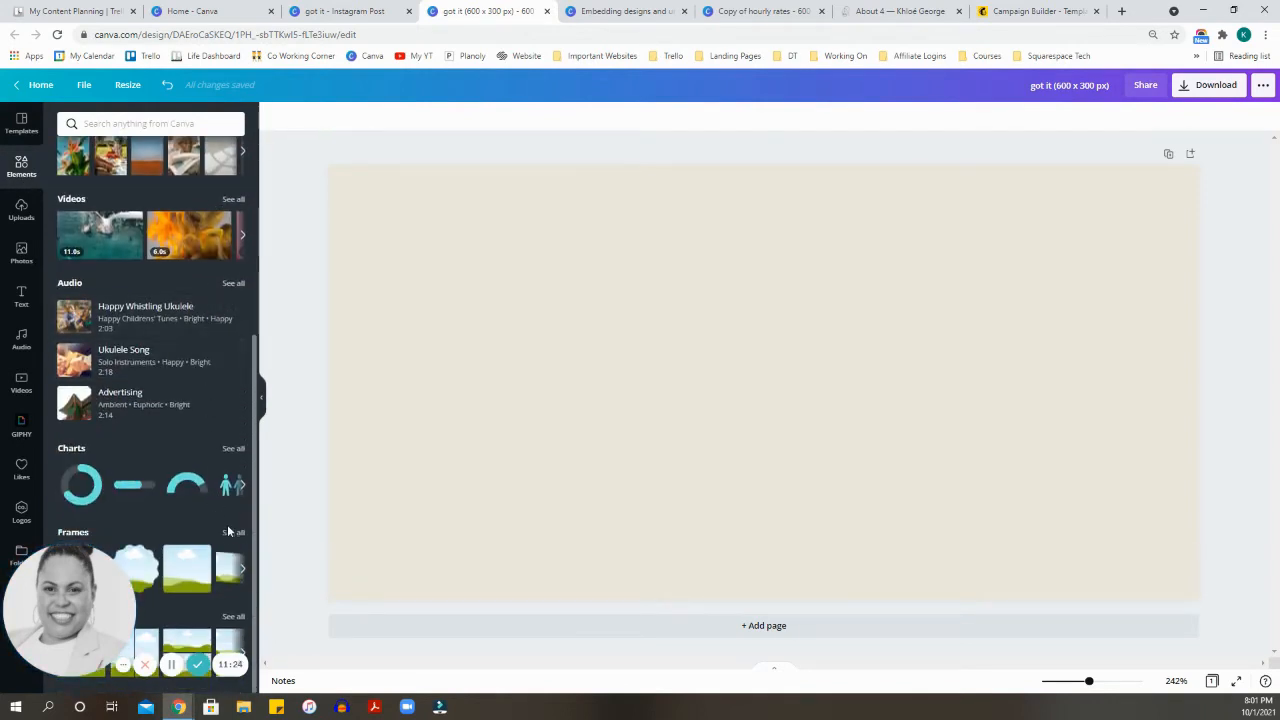
click(232, 532)
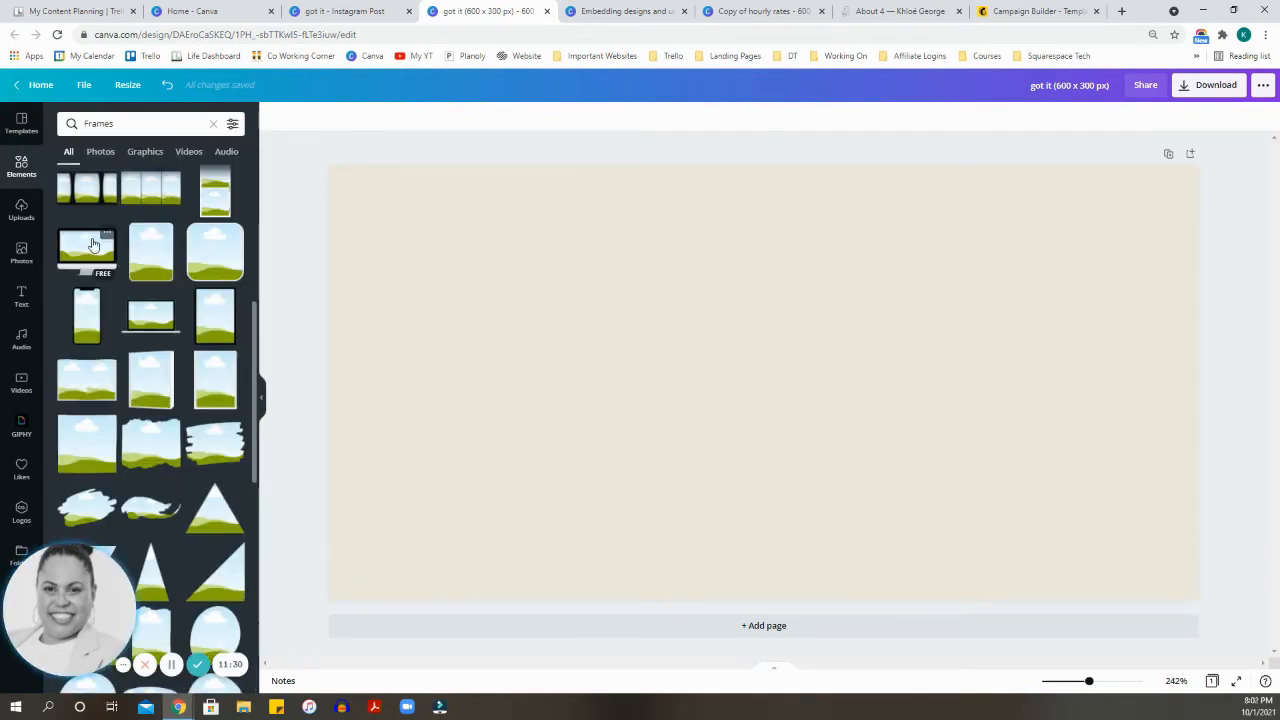
click(86, 248)
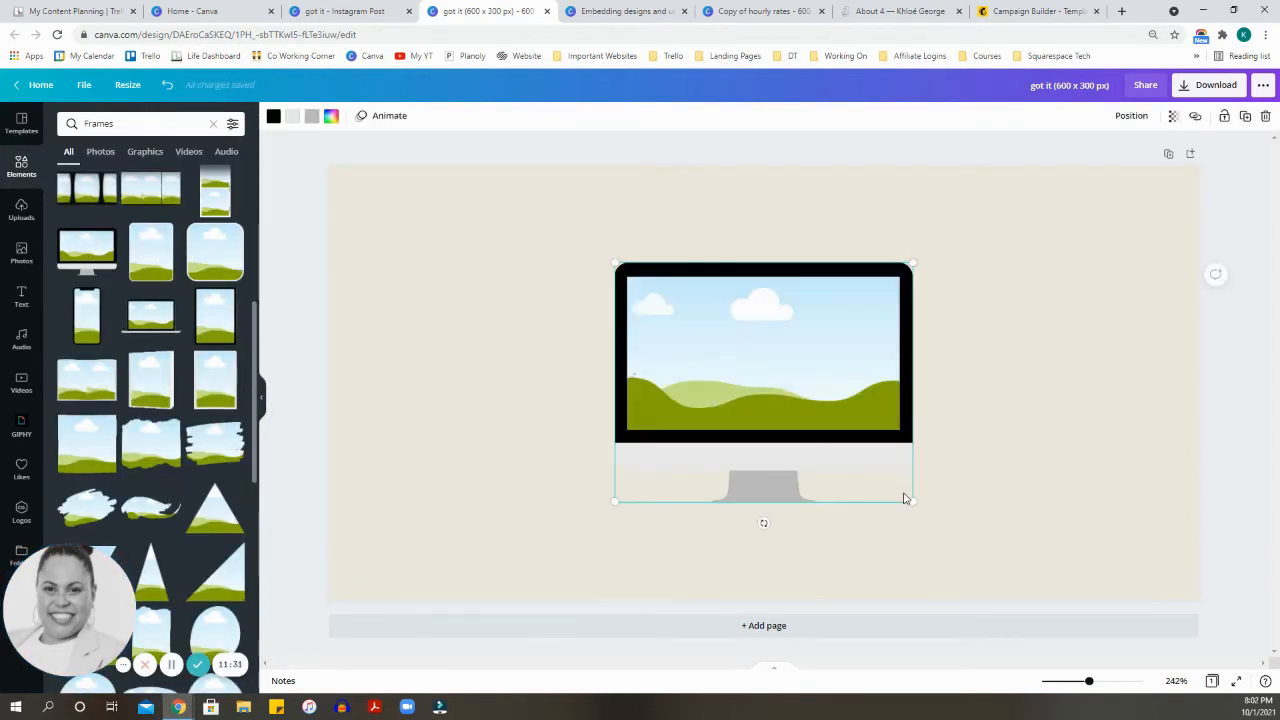
drag(935, 515, 1102, 600)
drag(759, 400, 716, 338)
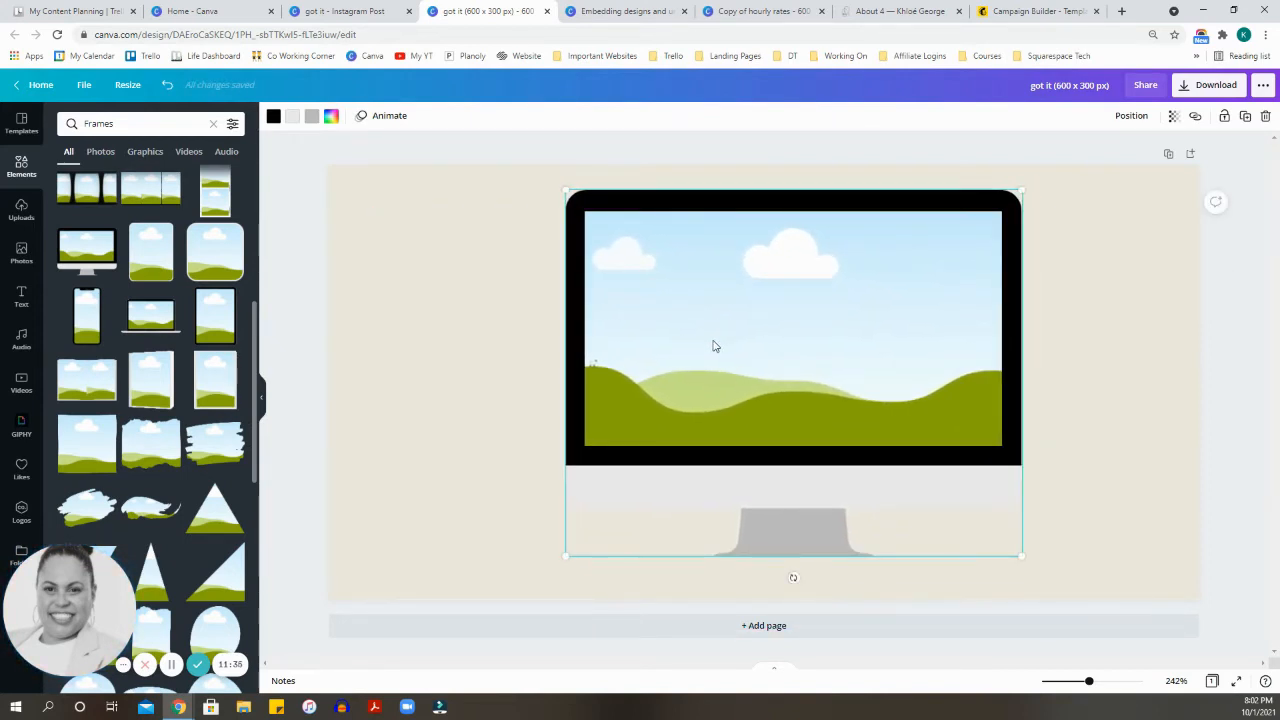
key(Delete)
Step: Add the laptop frame to the page, enlarge it to most of the page height and move it near the centre
click(151, 315)
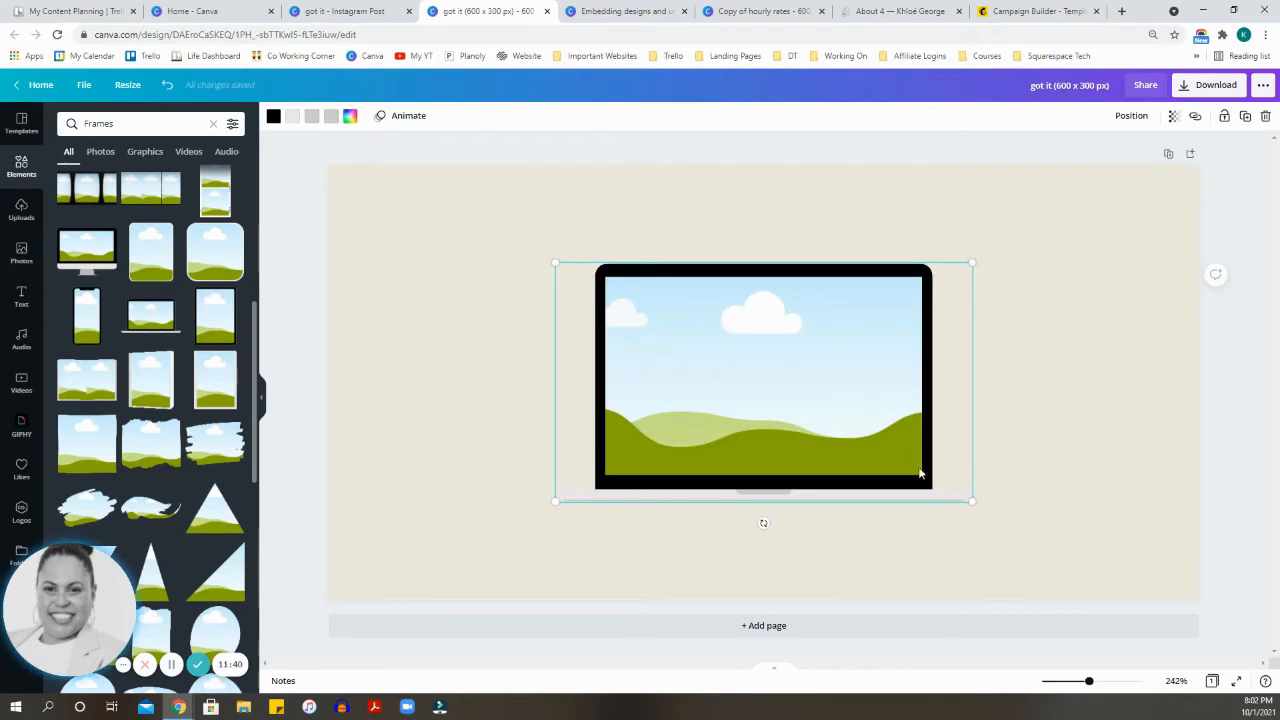
drag(1118, 584, 1095, 600)
drag(891, 437, 807, 363)
Step: Set the page background to the dark navy blue from the five-colour untitled palette
click(405, 327)
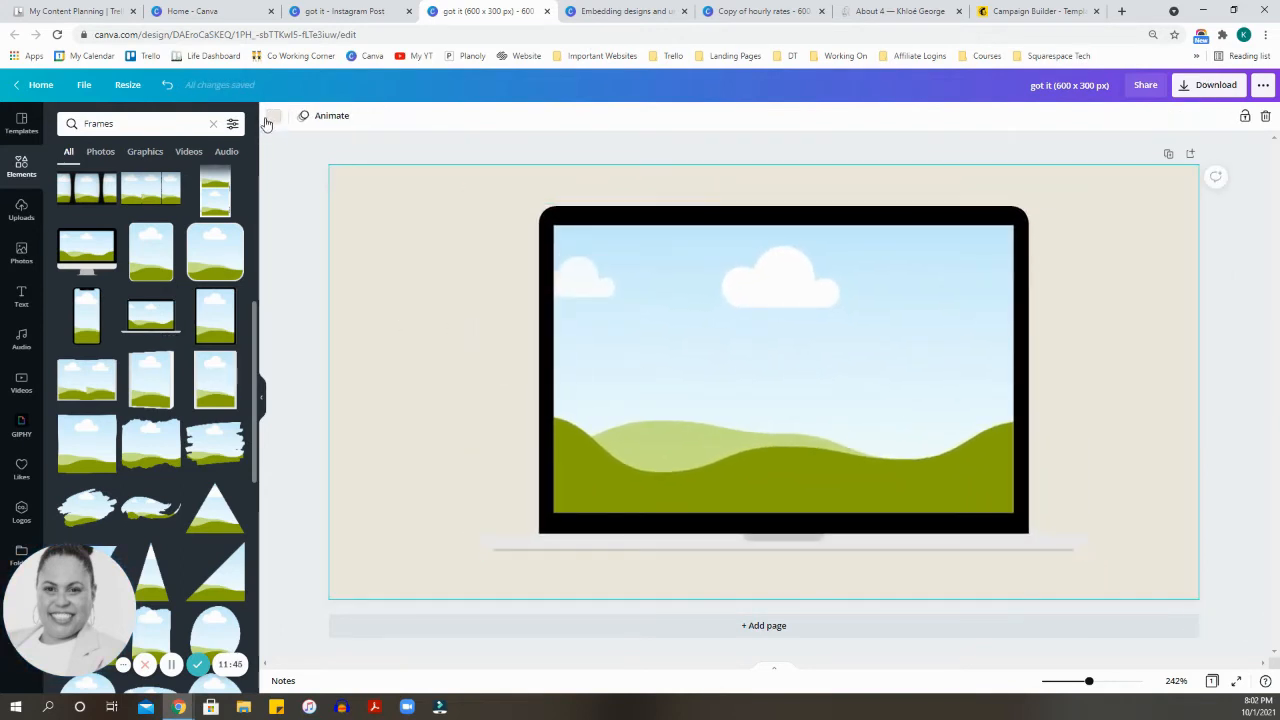
click(270, 118)
click(70, 470)
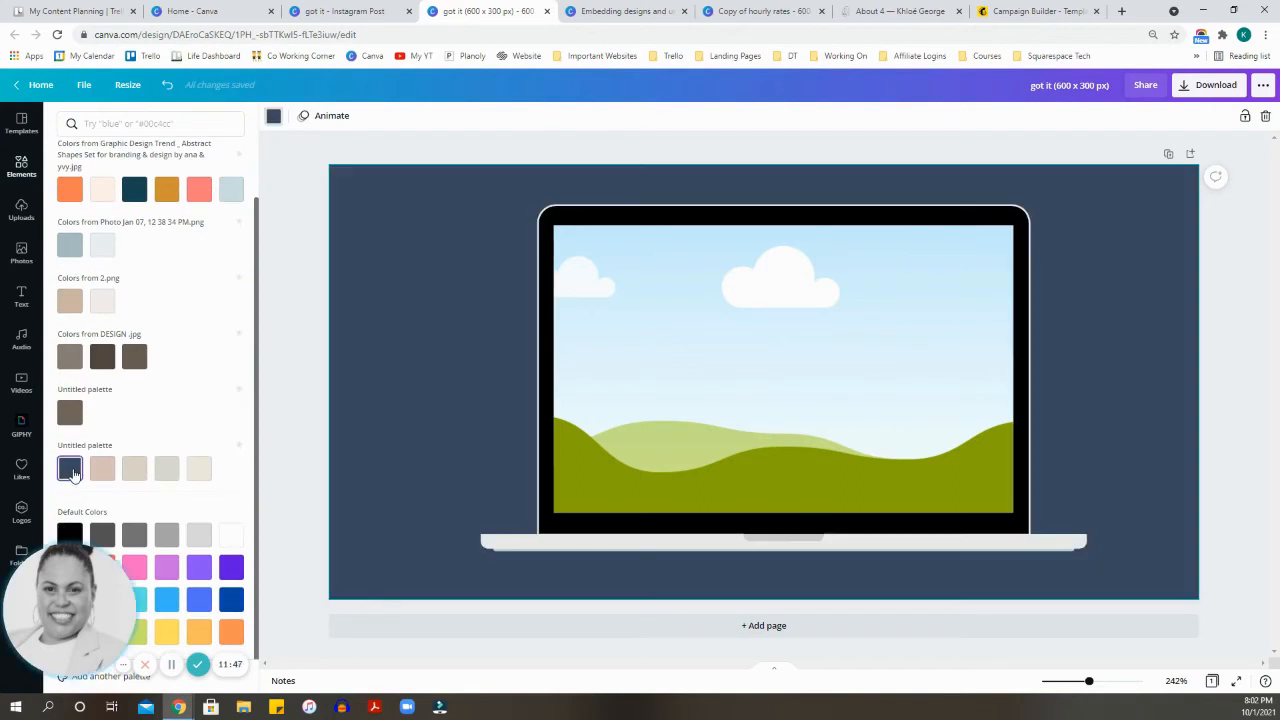
Step: Find the video of a woman framing her face with her hands among the Frames video results and place it in the laptop frame
click(1212, 399)
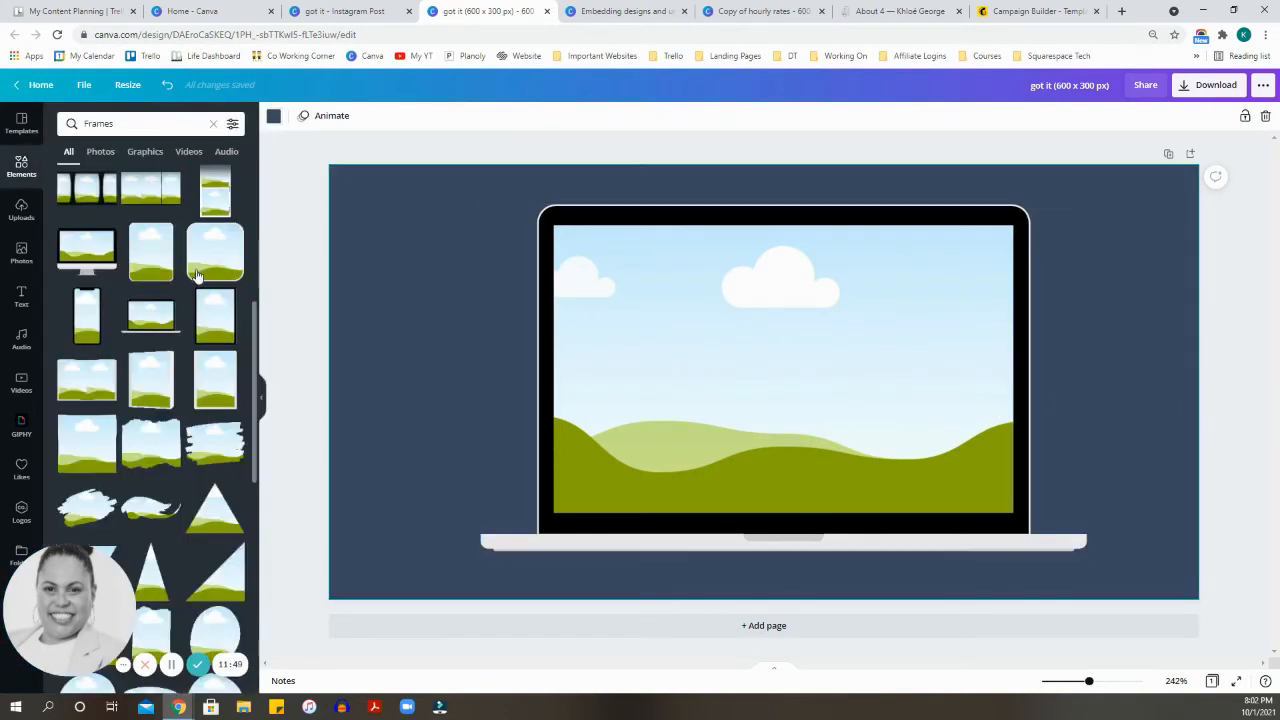
click(188, 152)
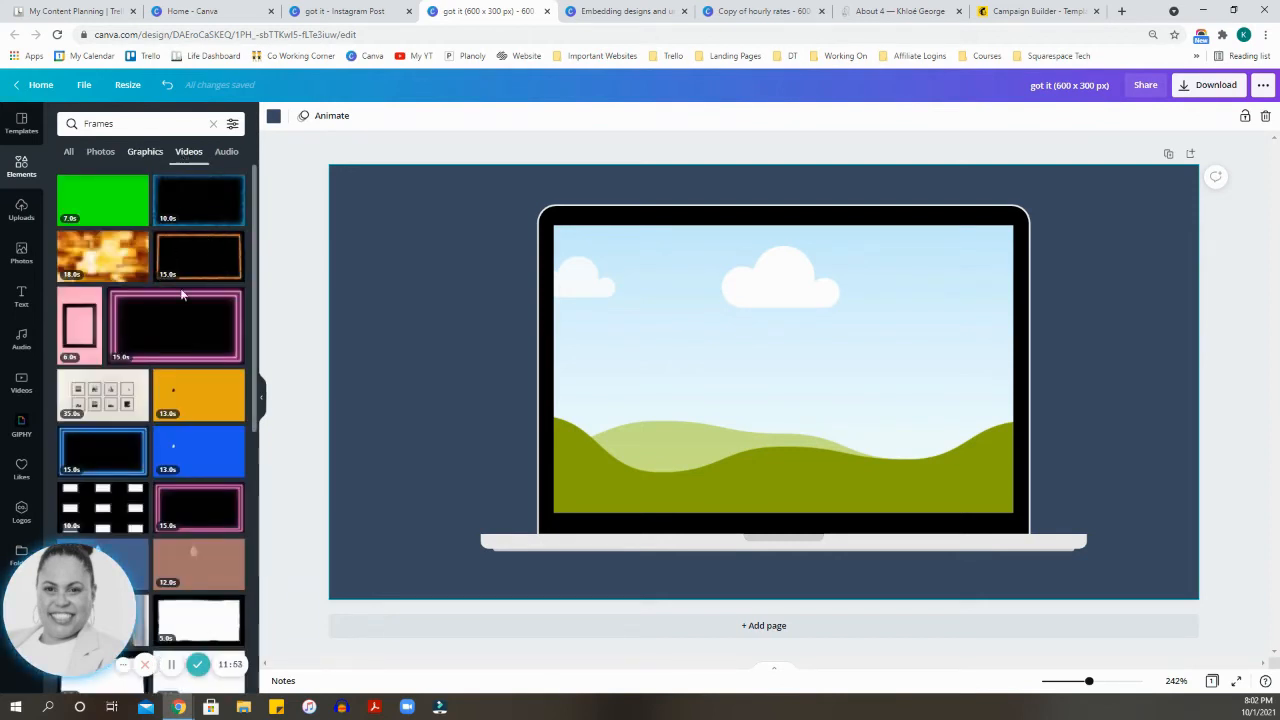
scroll(182, 294, down, 4)
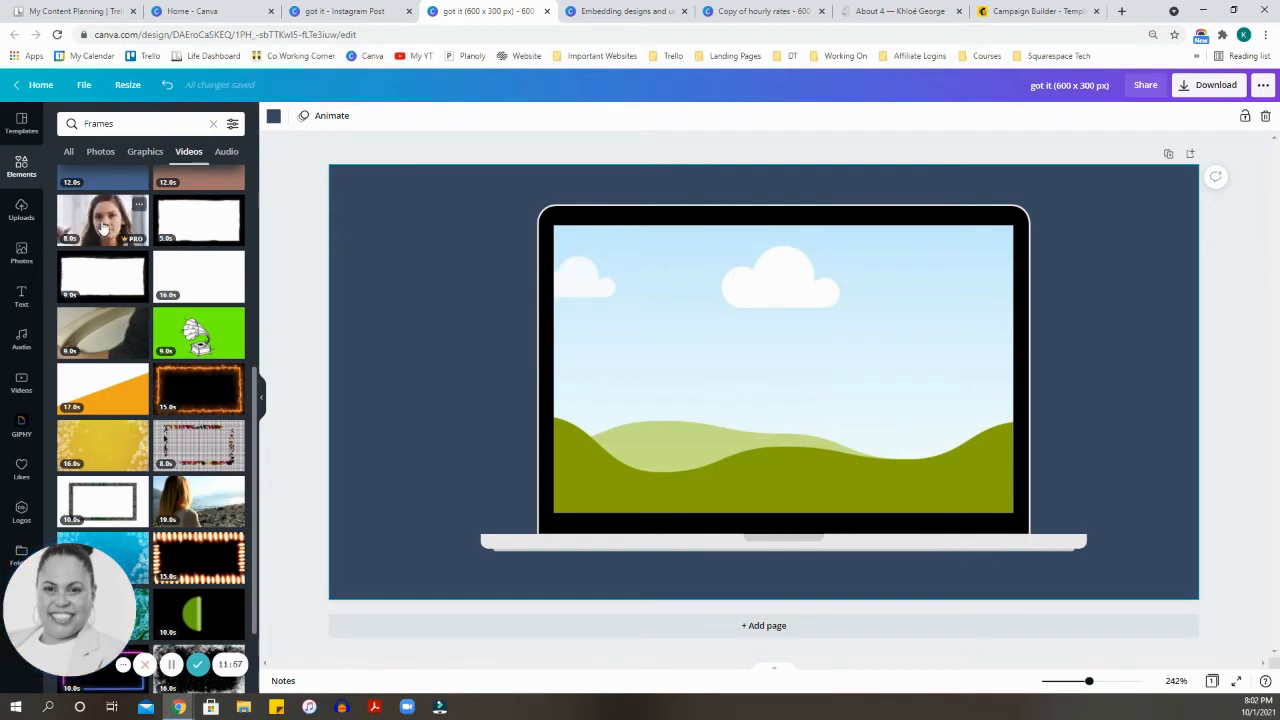
drag(102, 222, 586, 292)
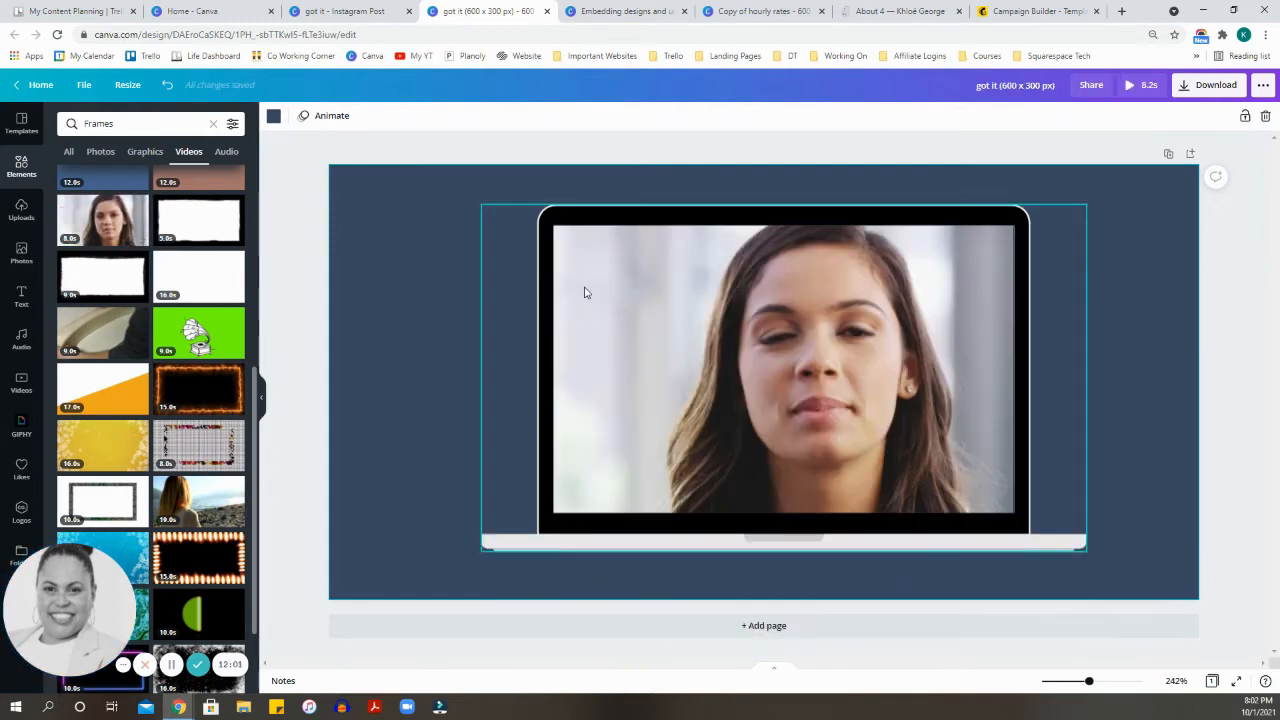
click(1240, 331)
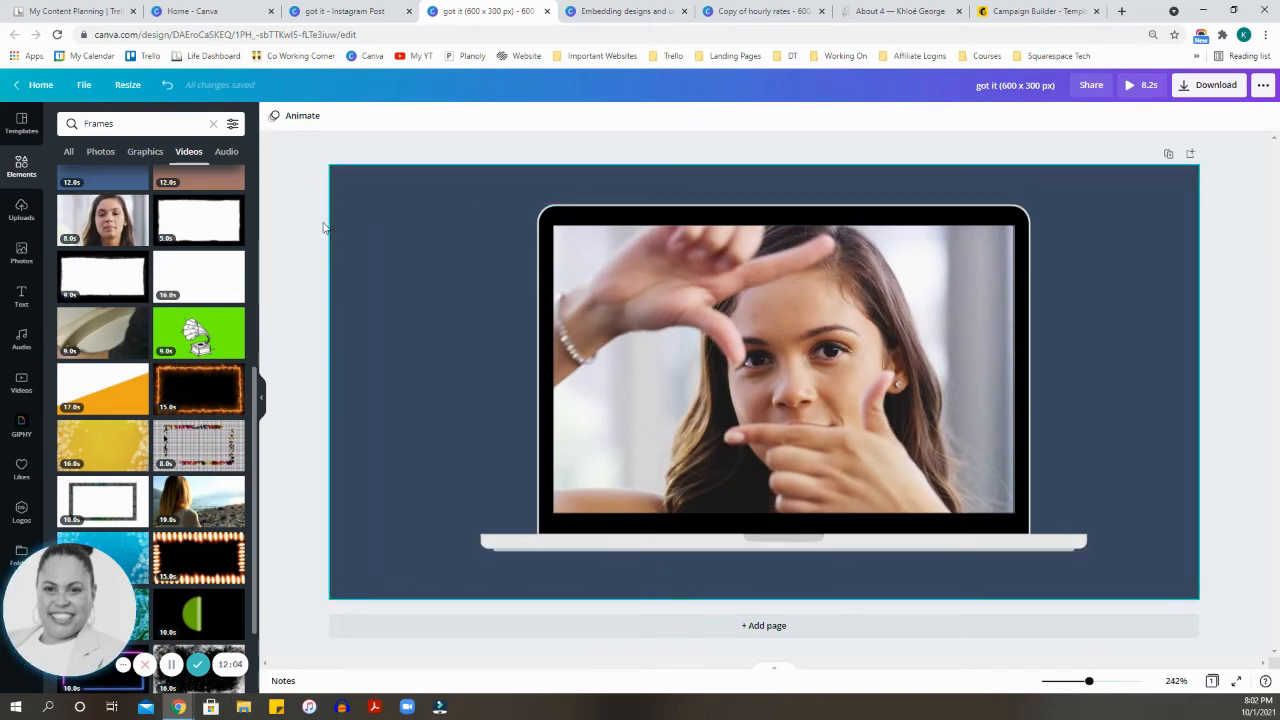
Step: Add the pink and yellow "WOW!" font combination, shrink it and place it over the laptop's lower-right corner
click(21, 296)
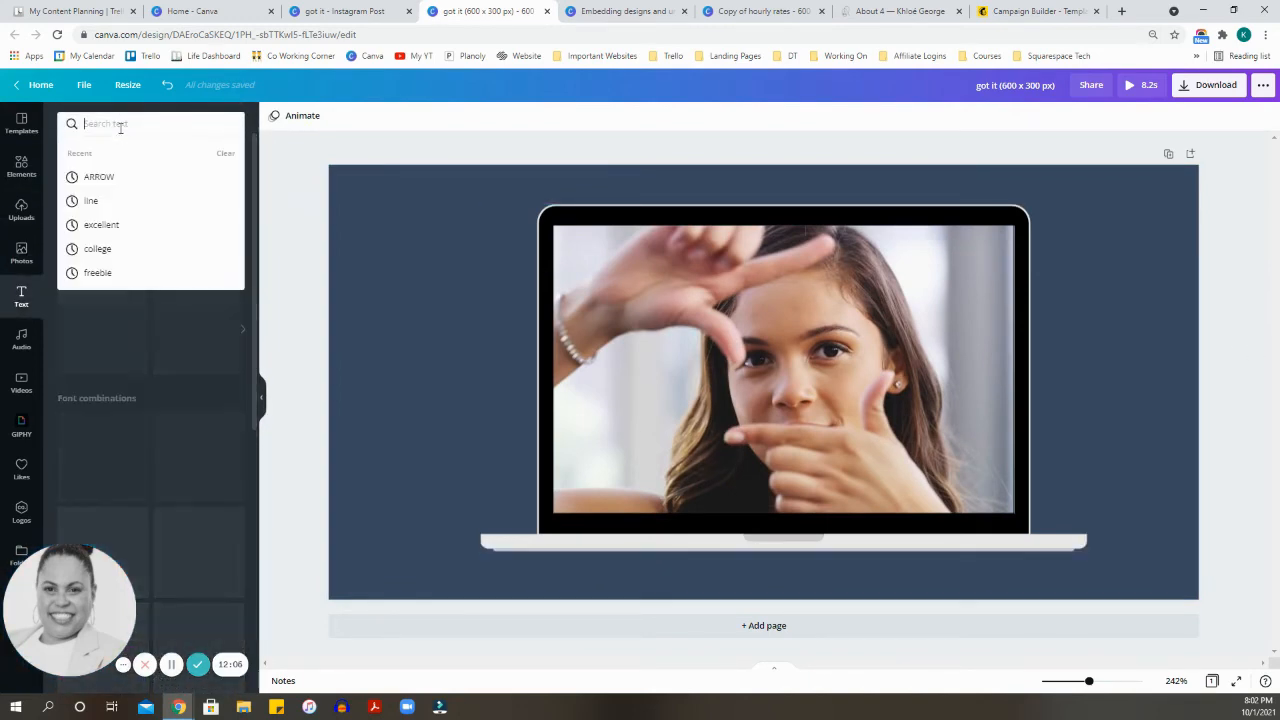
scroll(203, 490, down, 3)
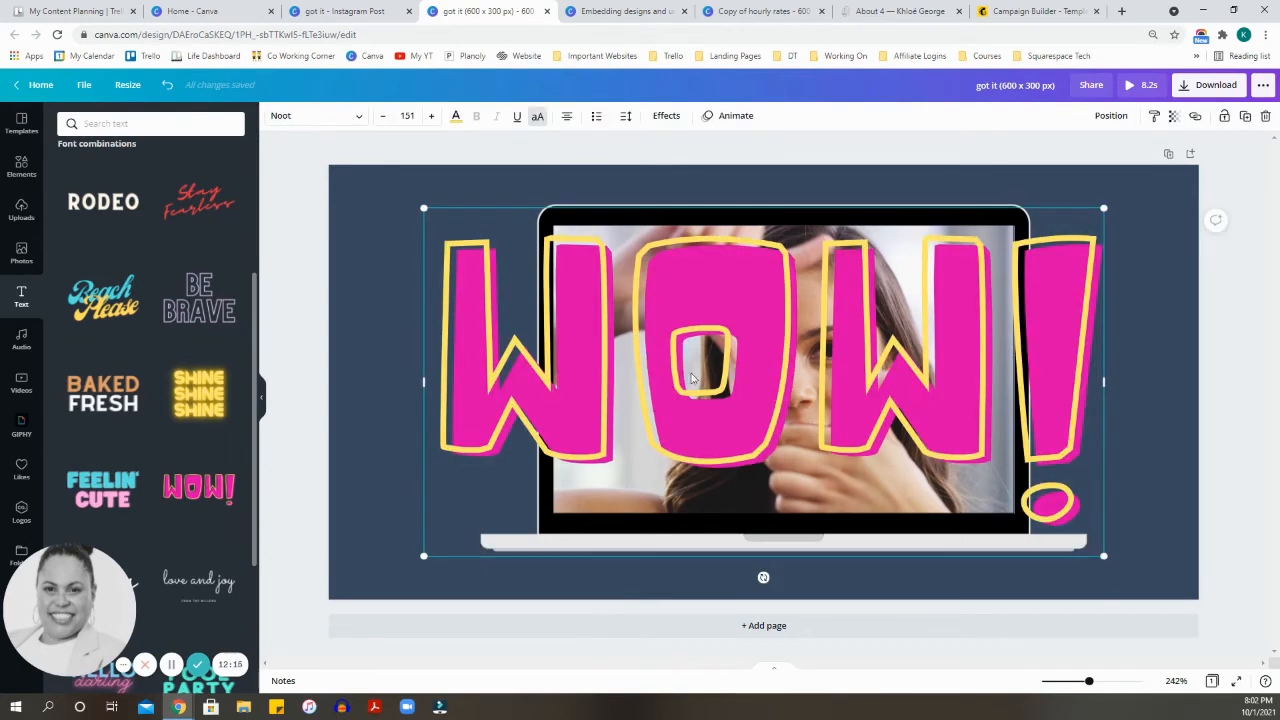
drag(883, 380, 801, 311)
drag(610, 275, 1021, 499)
click(1211, 367)
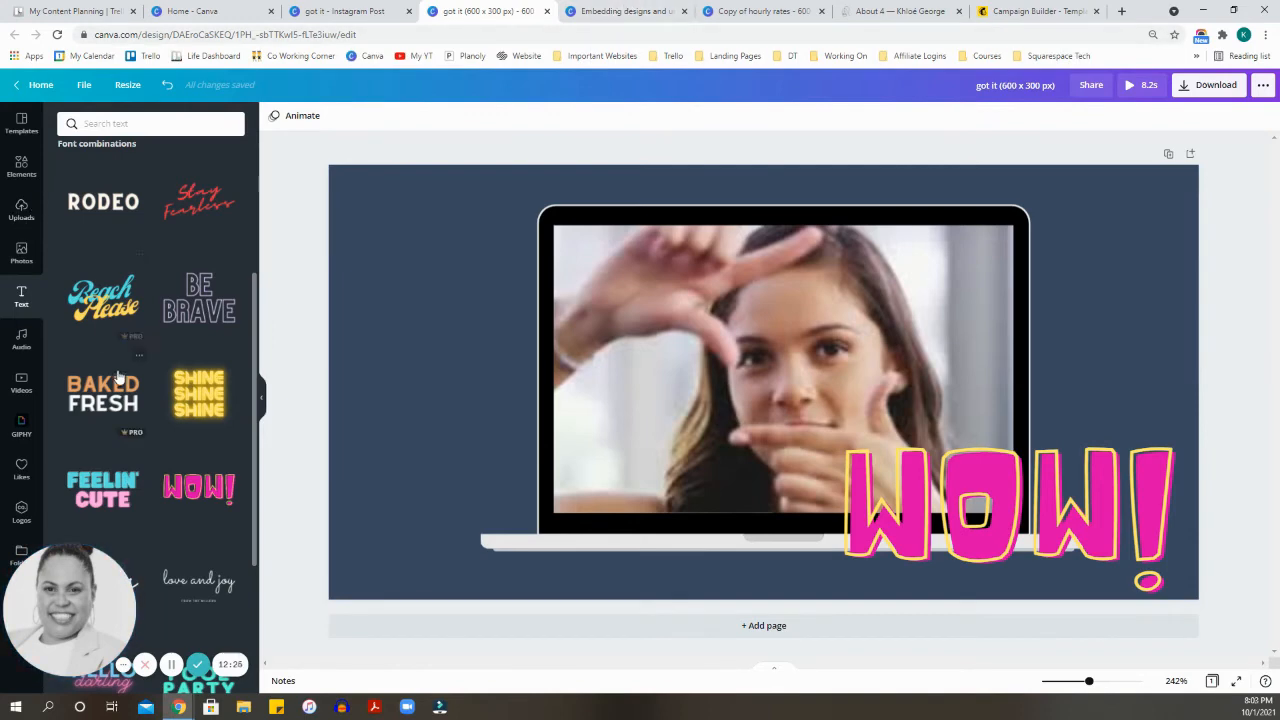
Step: Browse more font combinations, then play and pause the video in the laptop frame to preview it
scroll(118, 376, down, 3)
scroll(165, 349, down, 3)
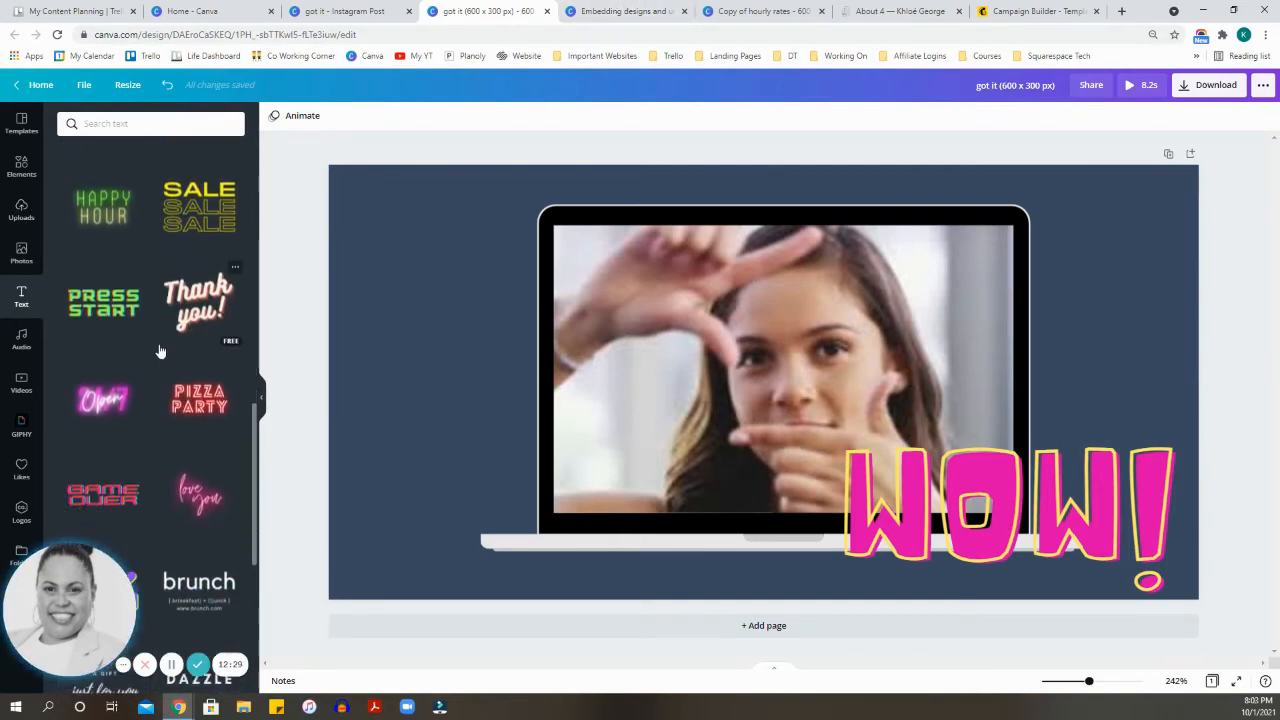
click(663, 372)
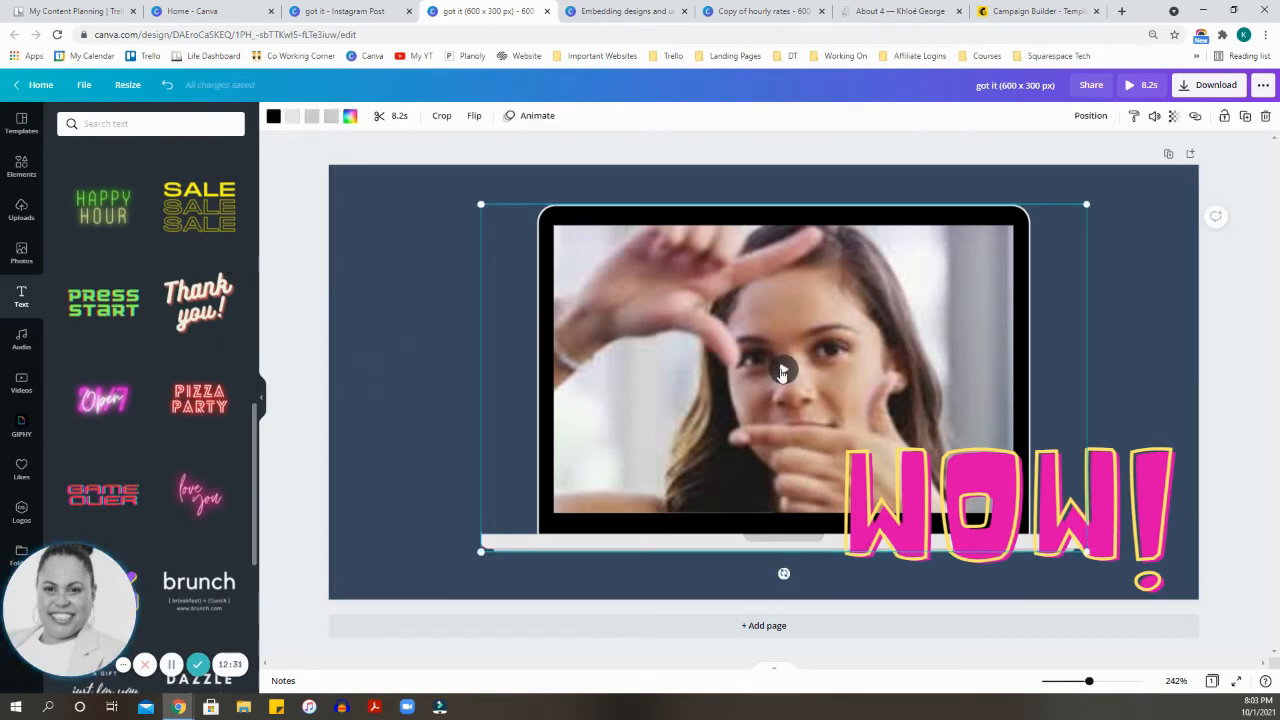
click(783, 372)
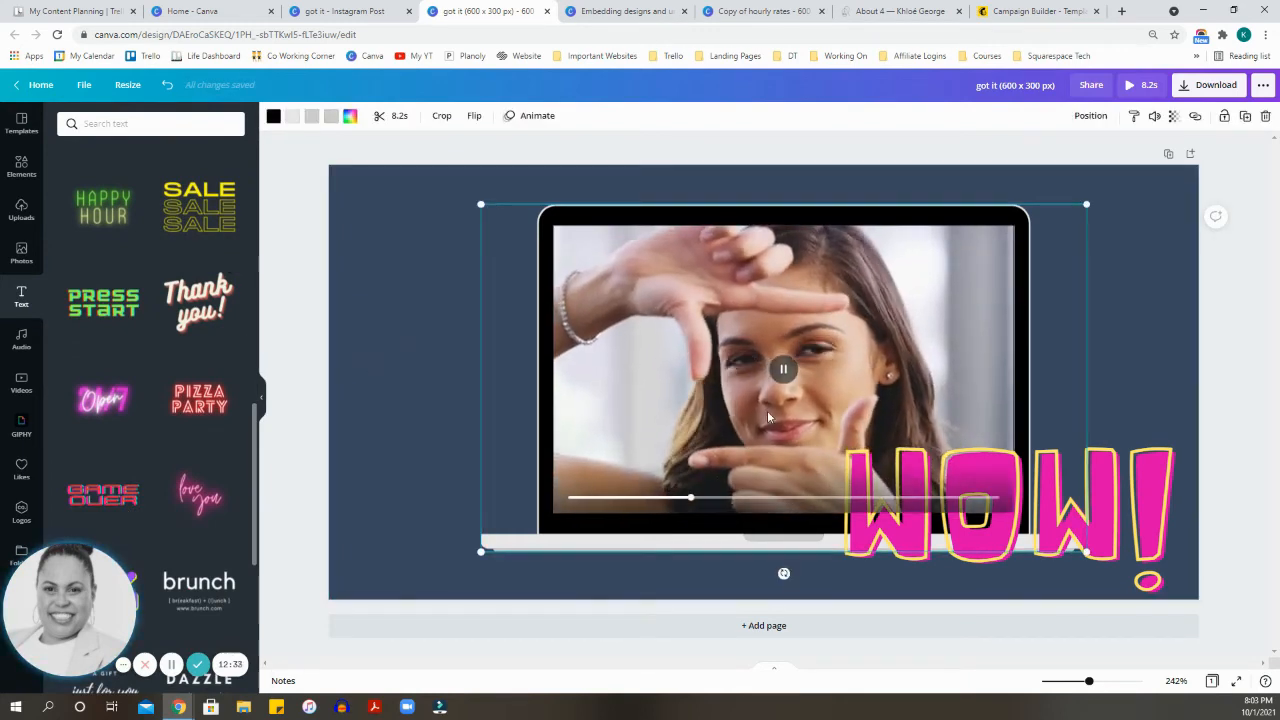
click(783, 369)
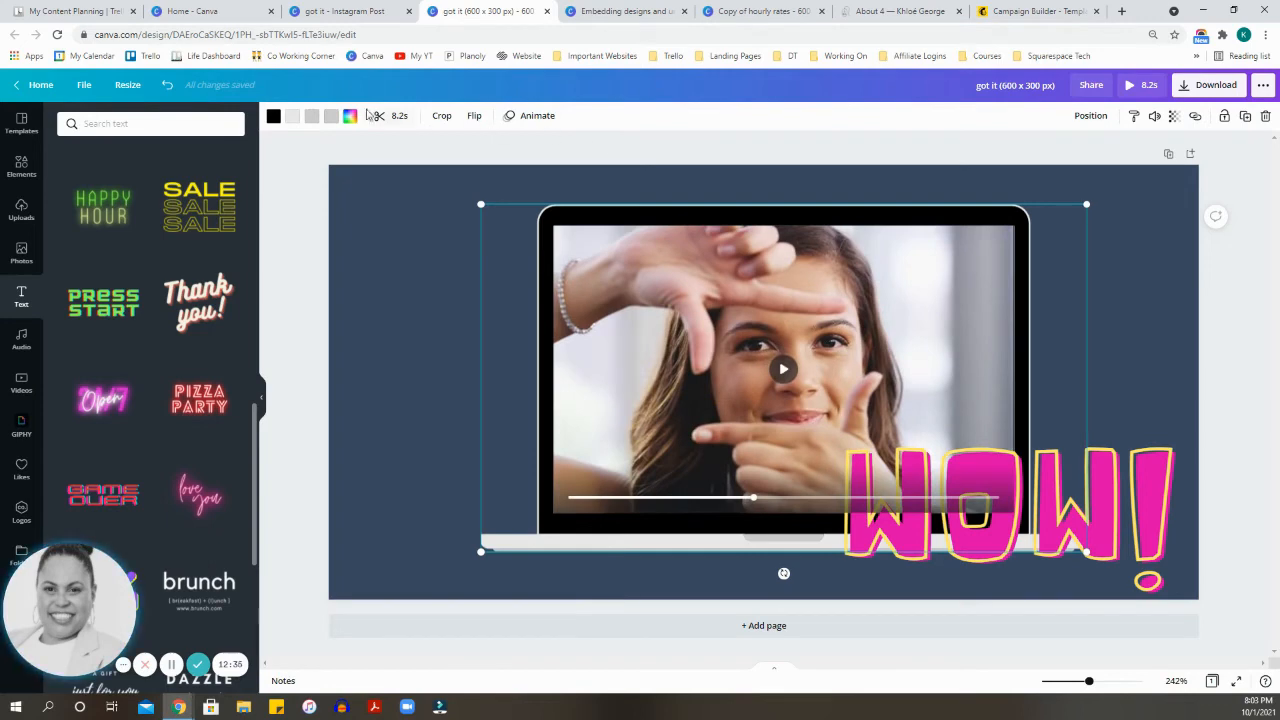
Step: Try trimming the start and end of the laptop video, keep the full 8.2 s clip and close the trimming
click(393, 117)
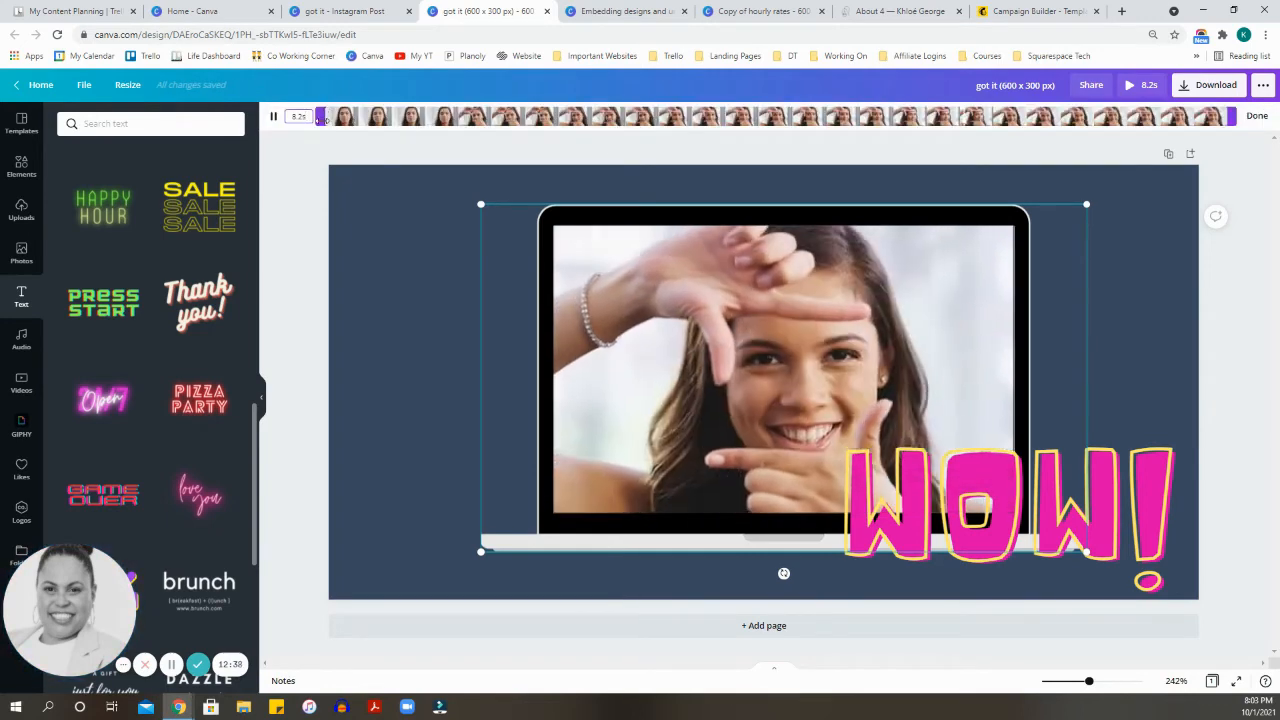
drag(322, 117, 284, 102)
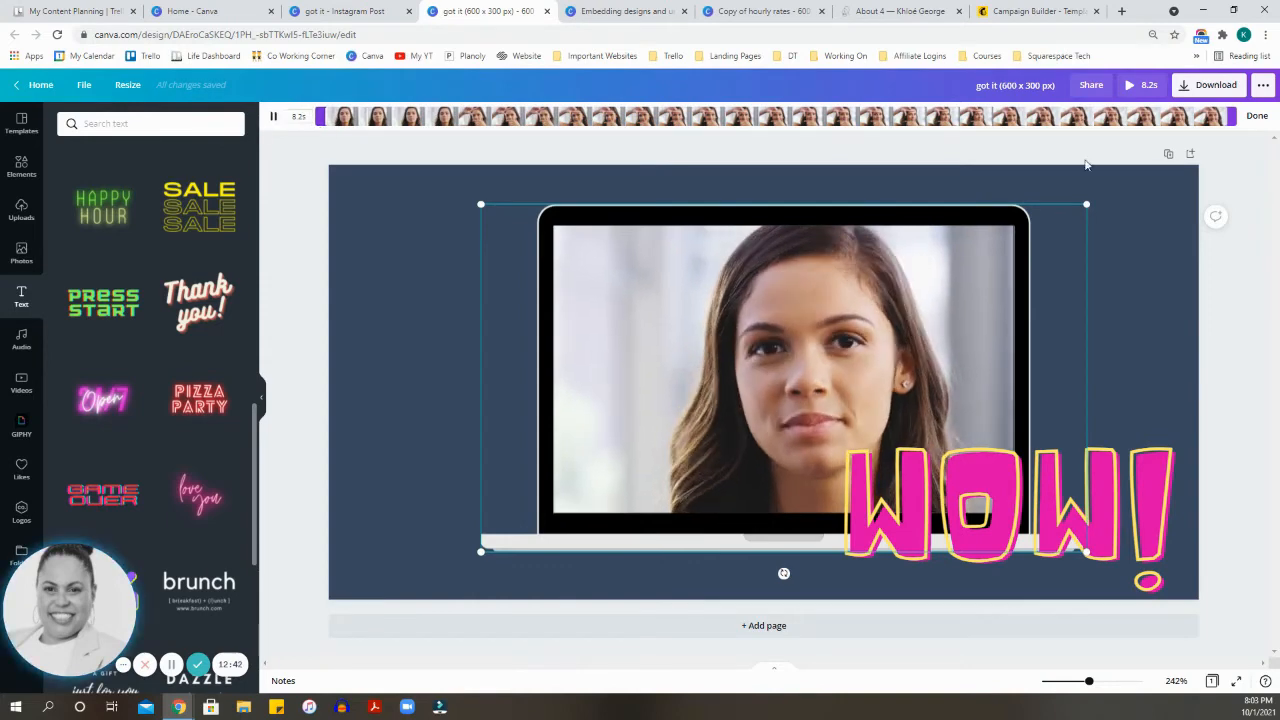
mouse_move(1231, 117)
mouse_down()
mouse_move(816, 112)
mouse_move(1238, 118)
mouse_up()
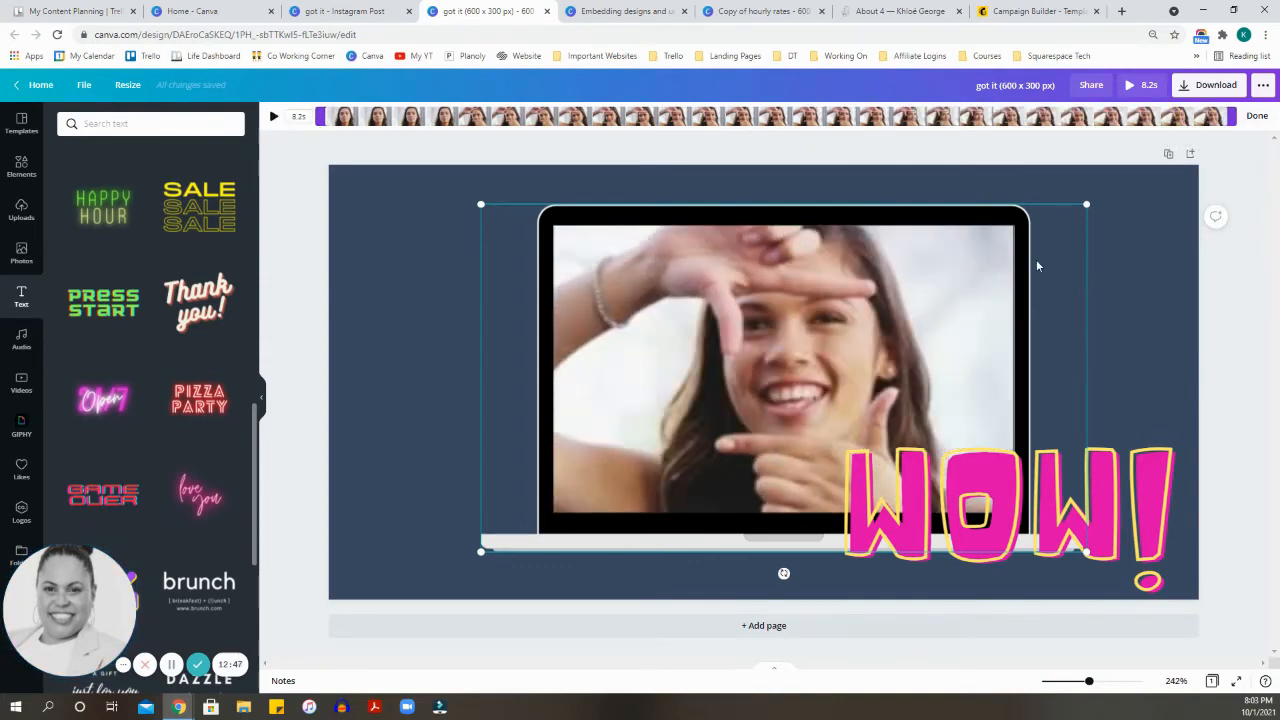
key(space)
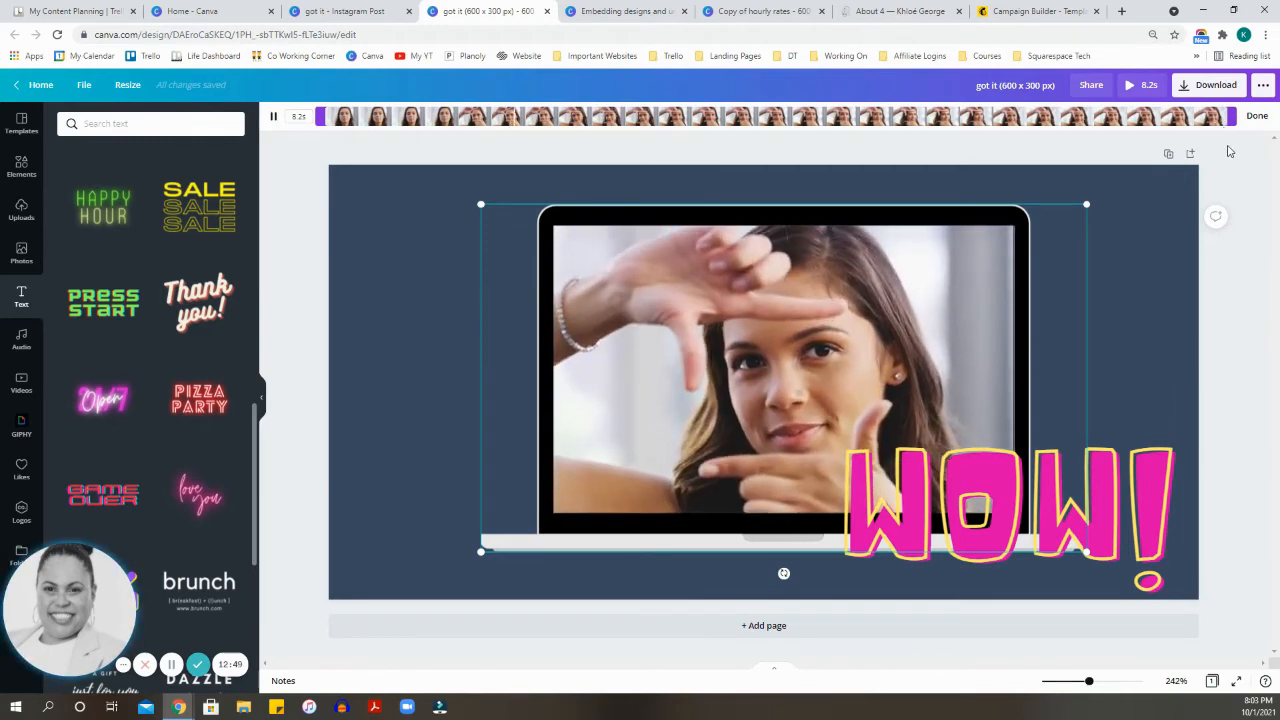
click(1256, 116)
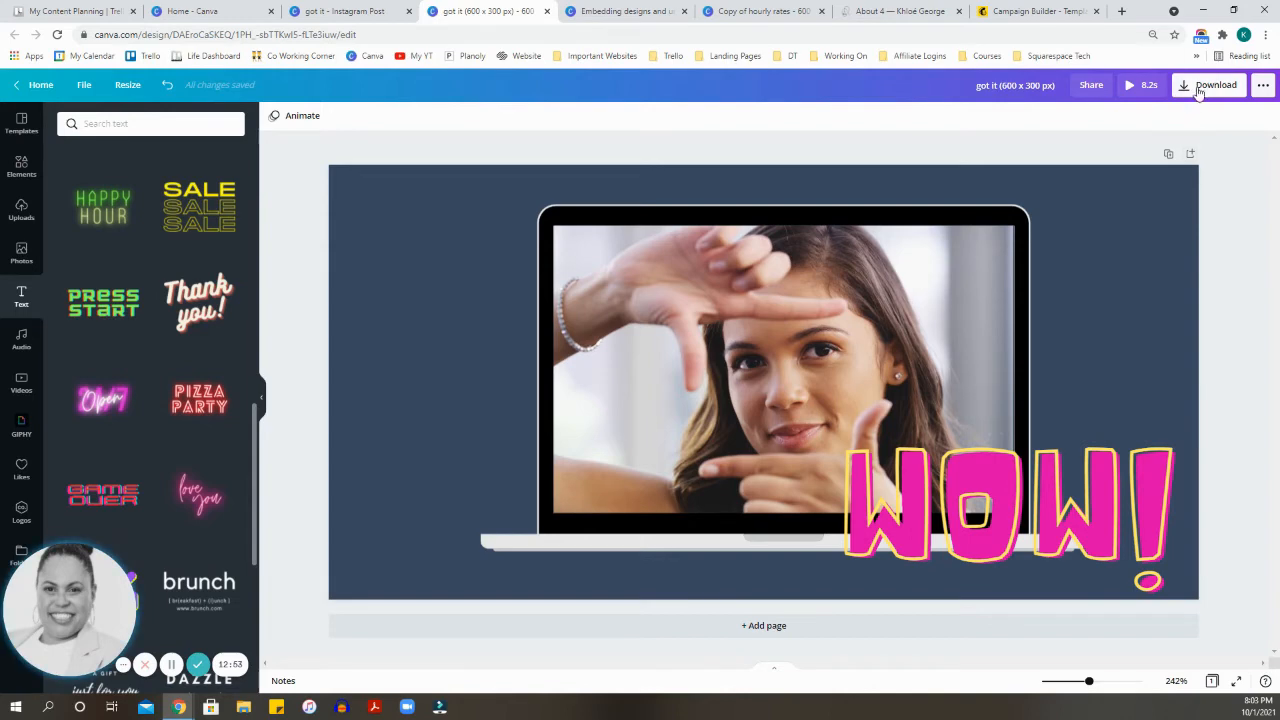
Step: Publish the design as an embed and copy its HTML embed code
click(1263, 86)
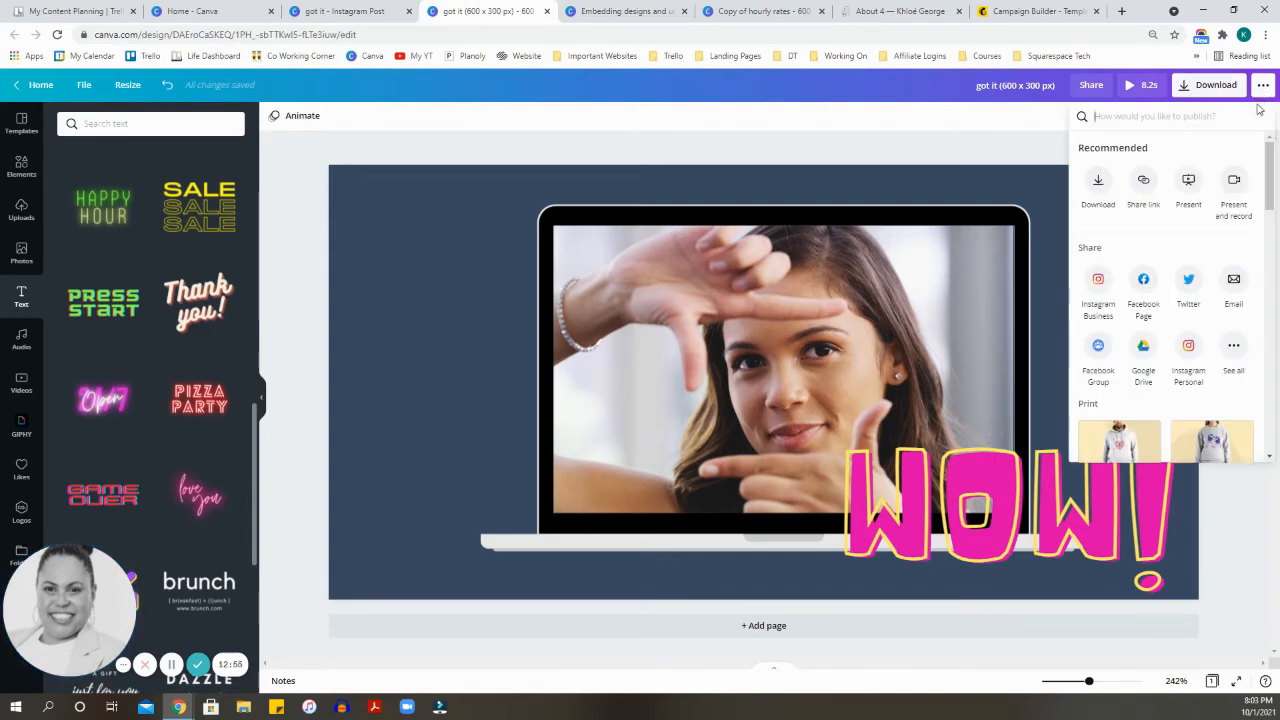
click(1234, 348)
scroll(1130, 355, down, 5)
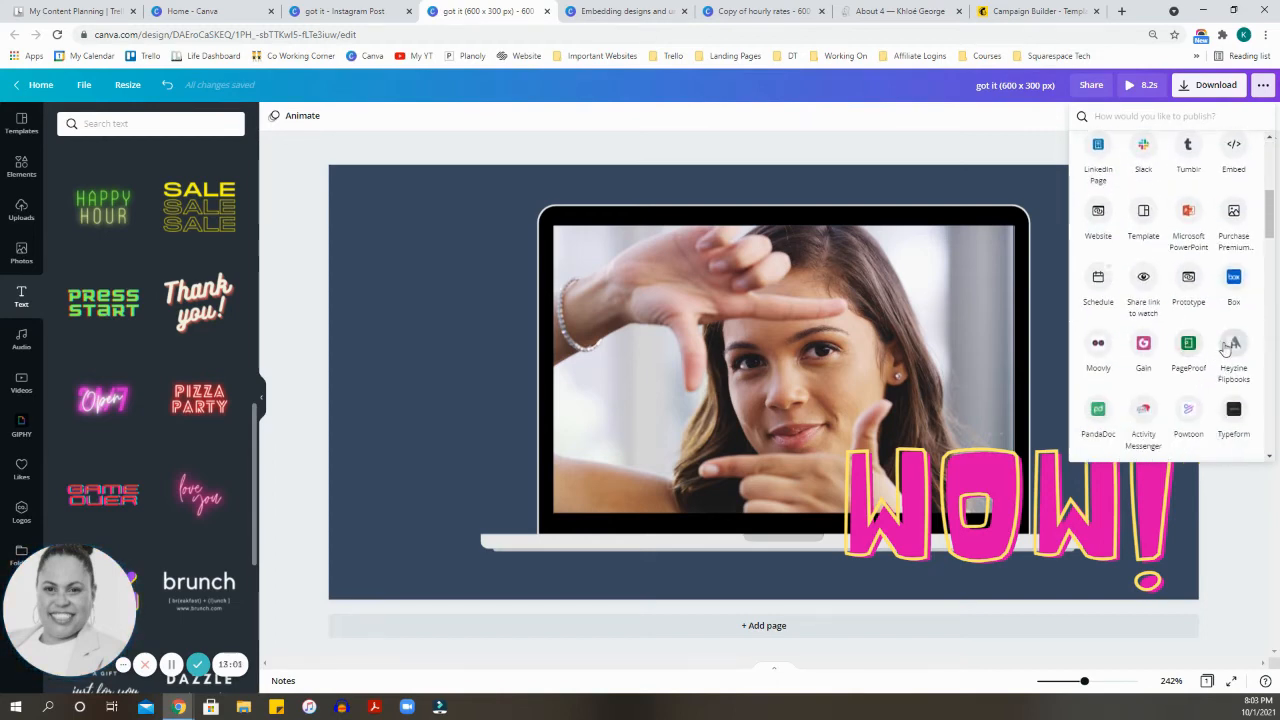
click(1234, 145)
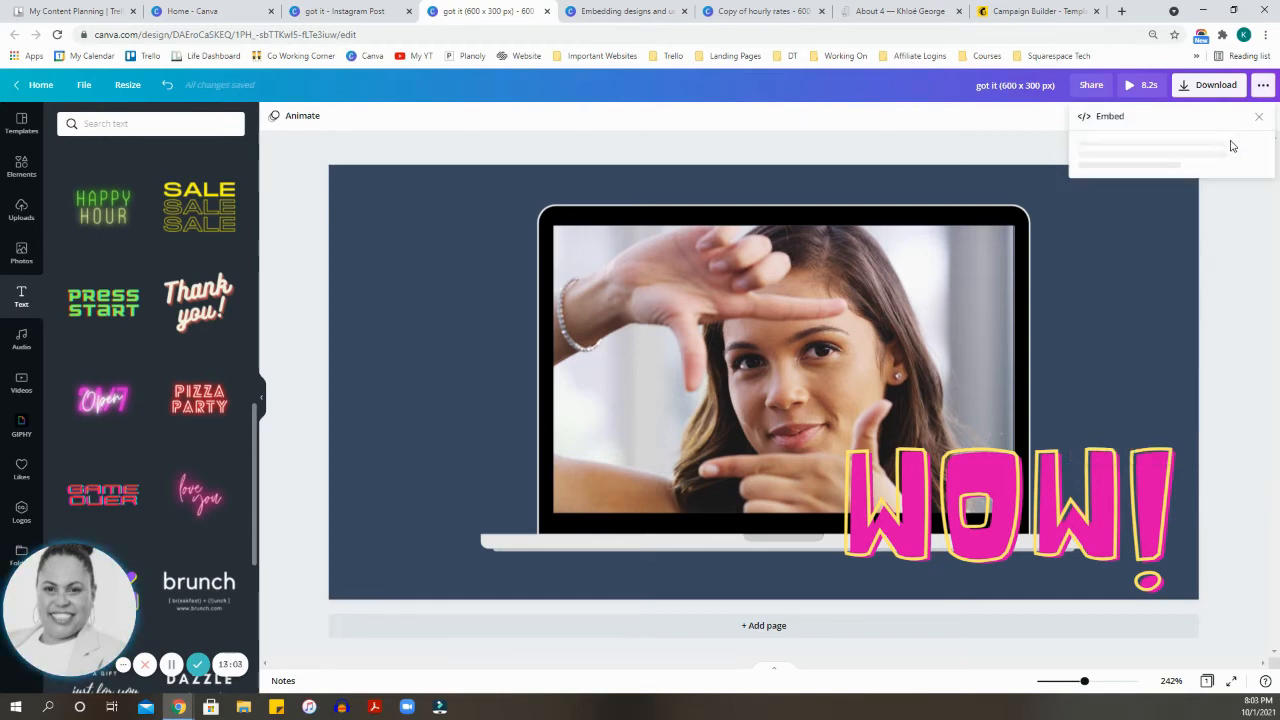
click(1181, 199)
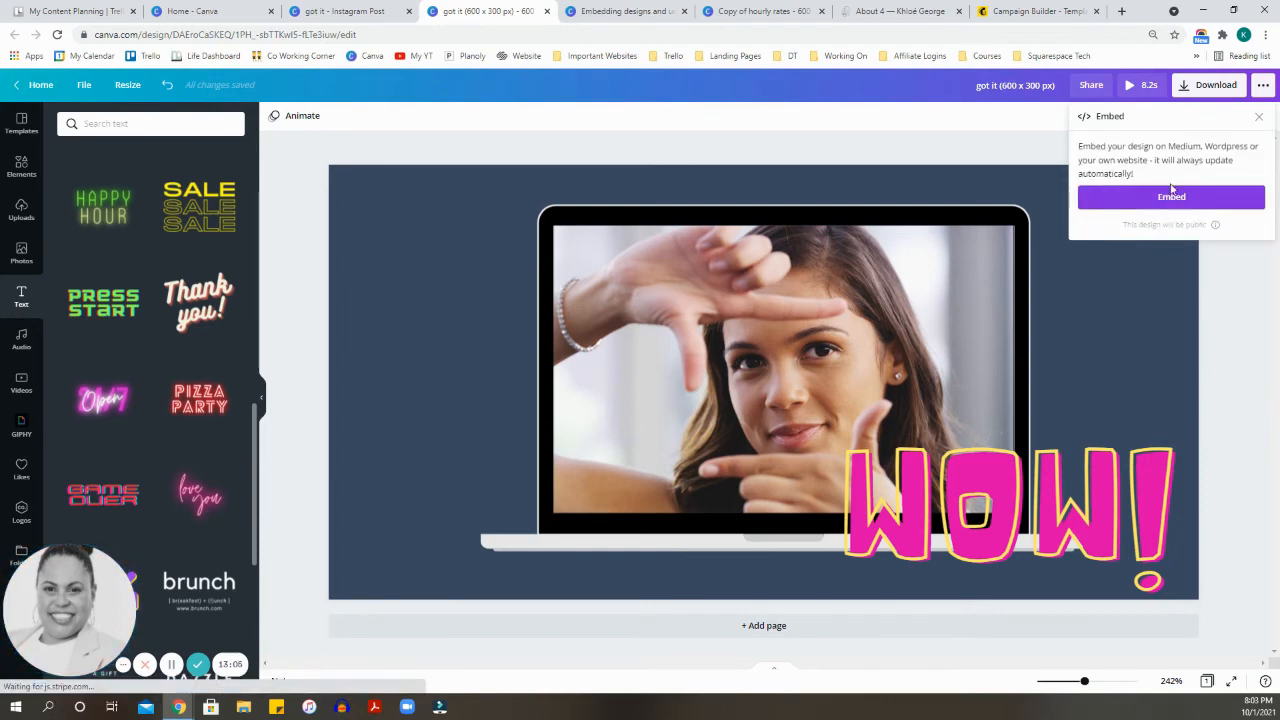
click(1174, 199)
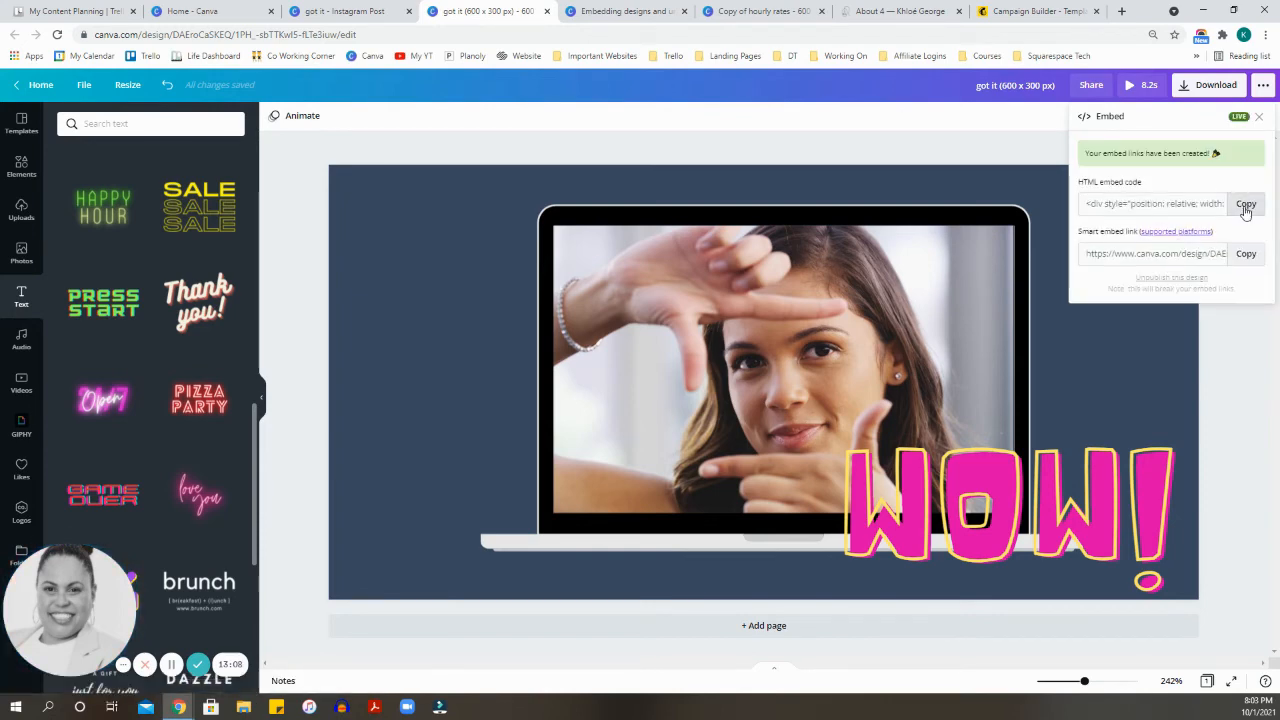
Step: In the Mailchimp campaign, insert a Code block above "book your free consultation.", replace its placeholder with the Canva HTML embed code and save it
click(1034, 12)
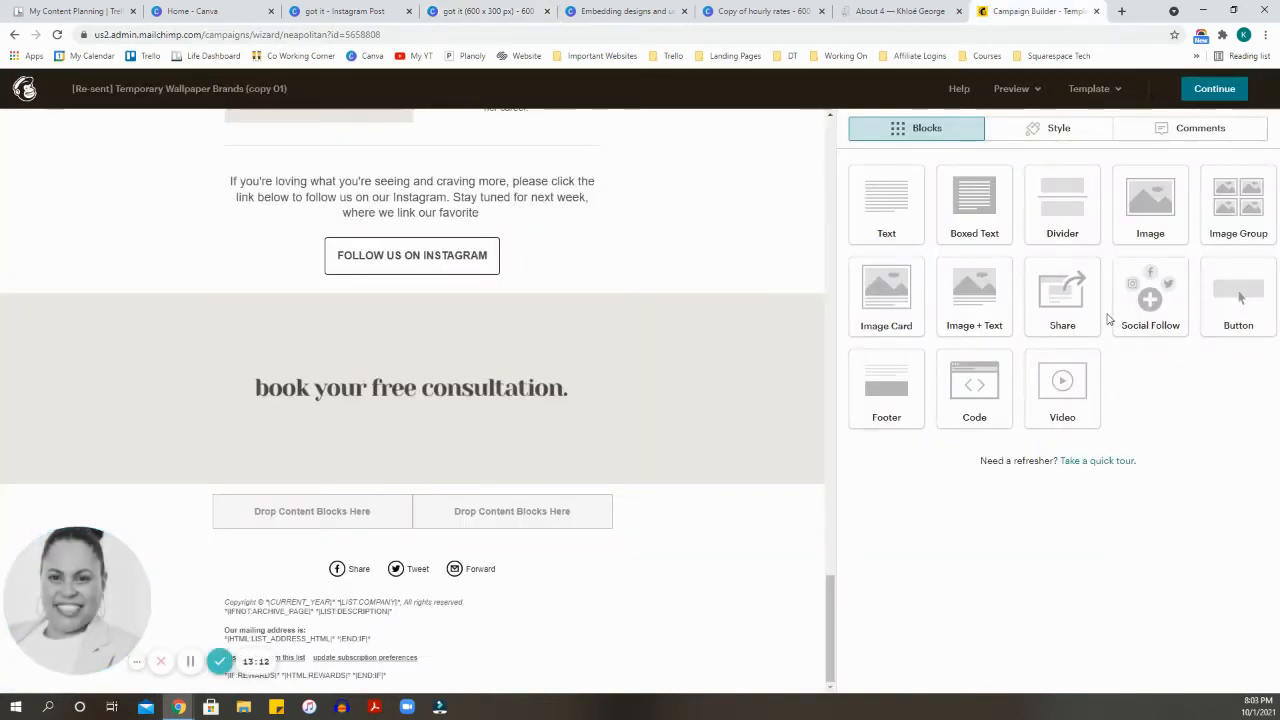
drag(974, 388, 495, 398)
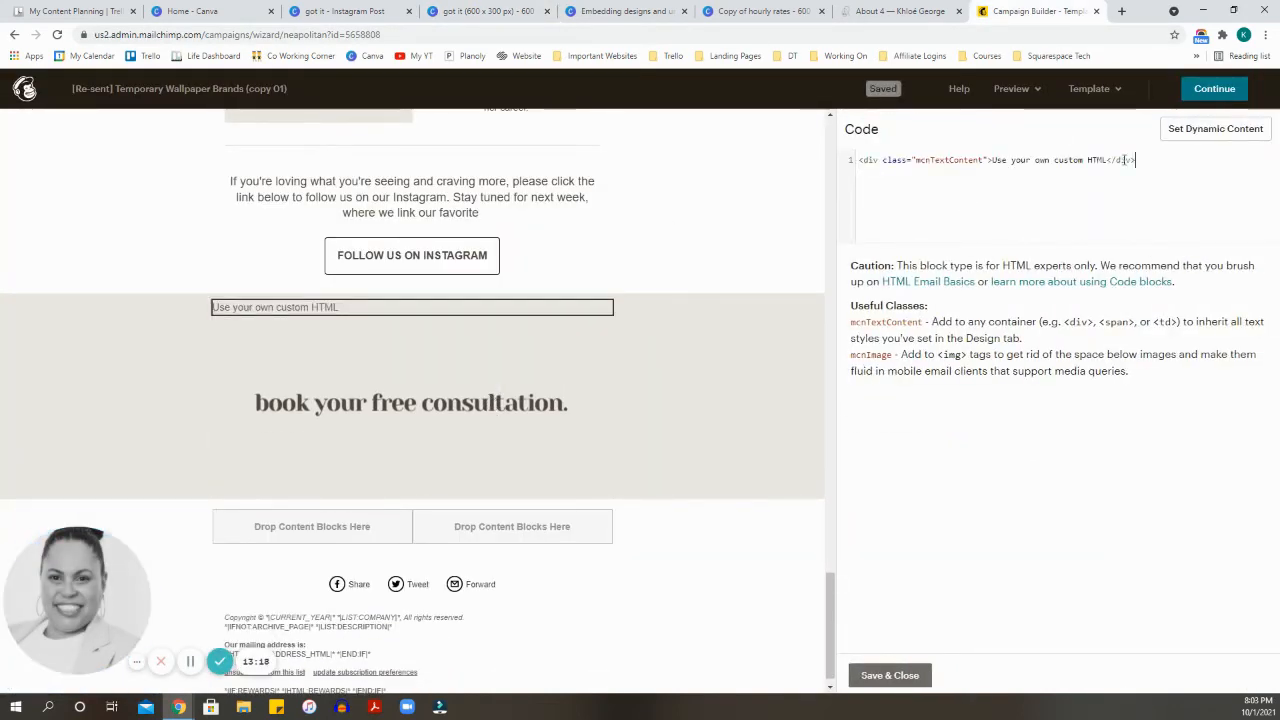
key(BackSpace)
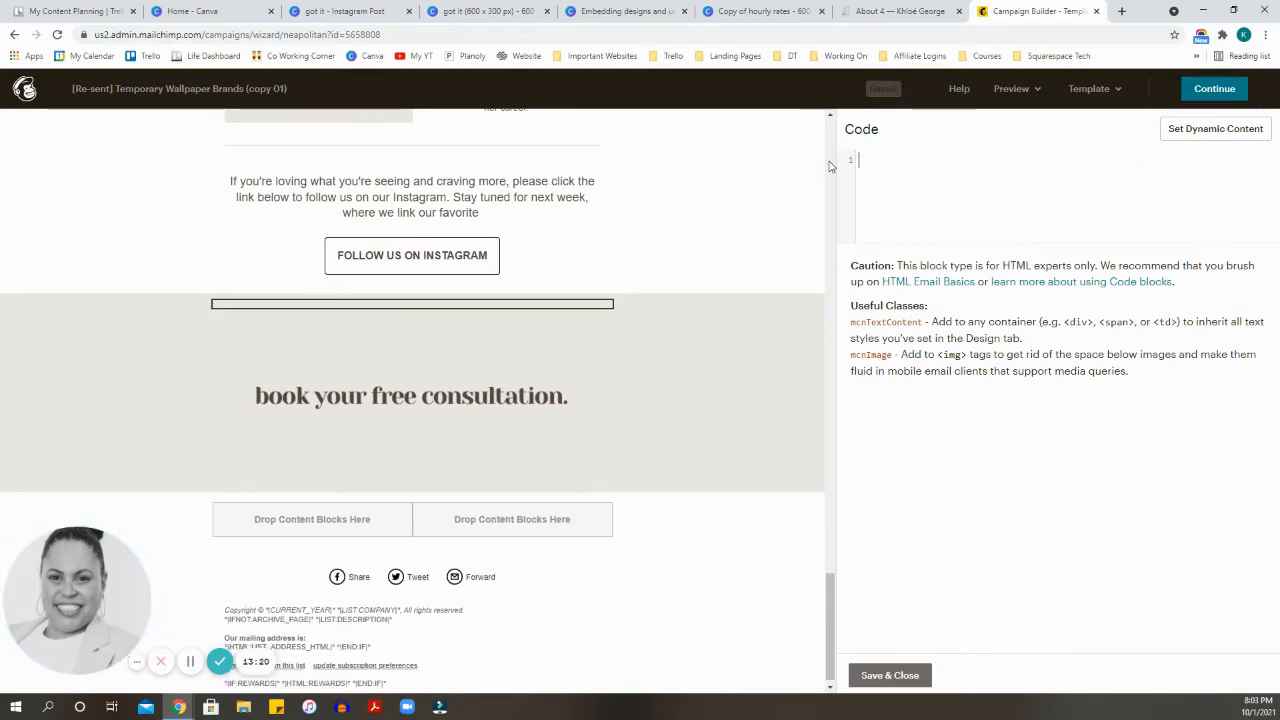
right_click(908, 169)
click(945, 270)
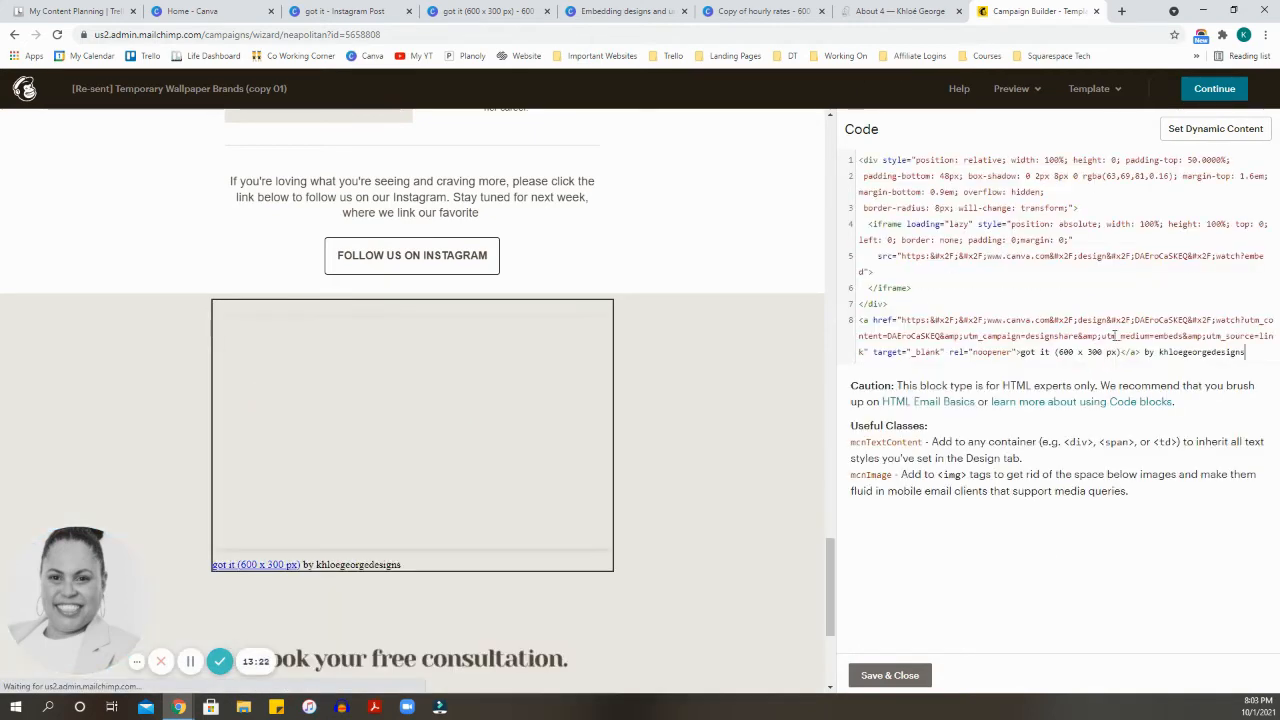
click(906, 676)
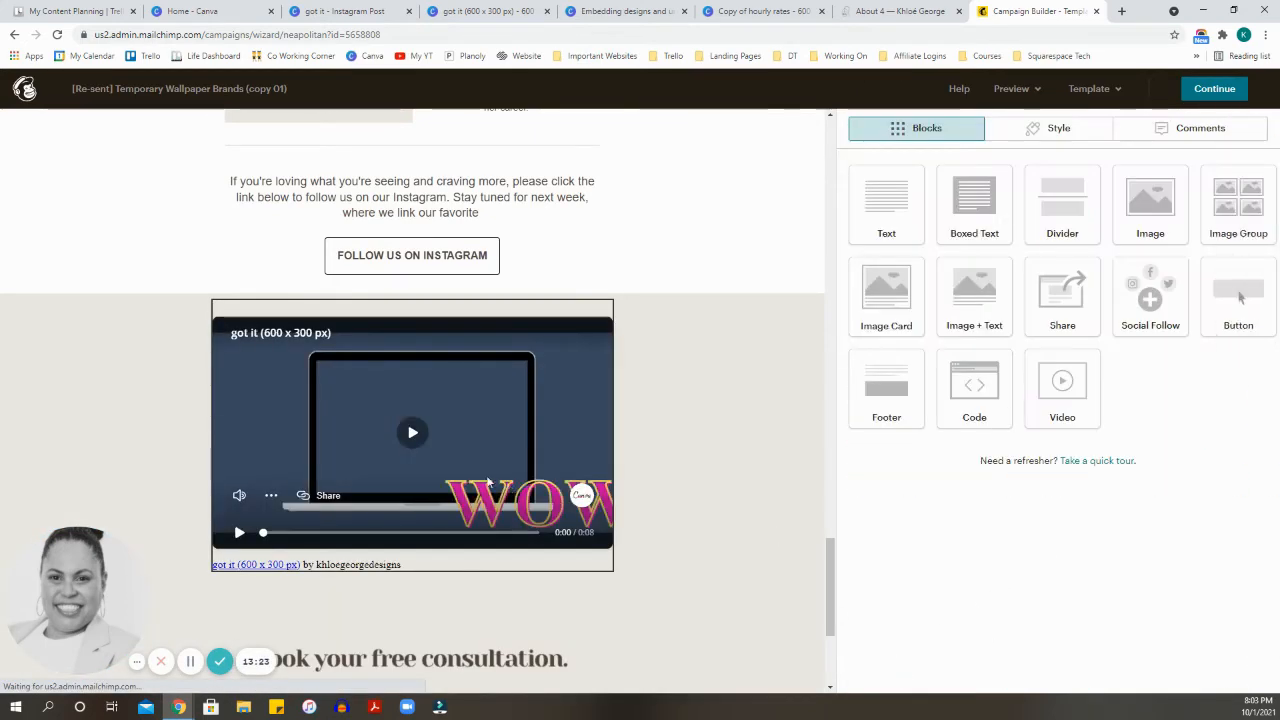
Step: Review the embedded Canva video in the email and delete its Code block
scroll(573, 384, up, 6)
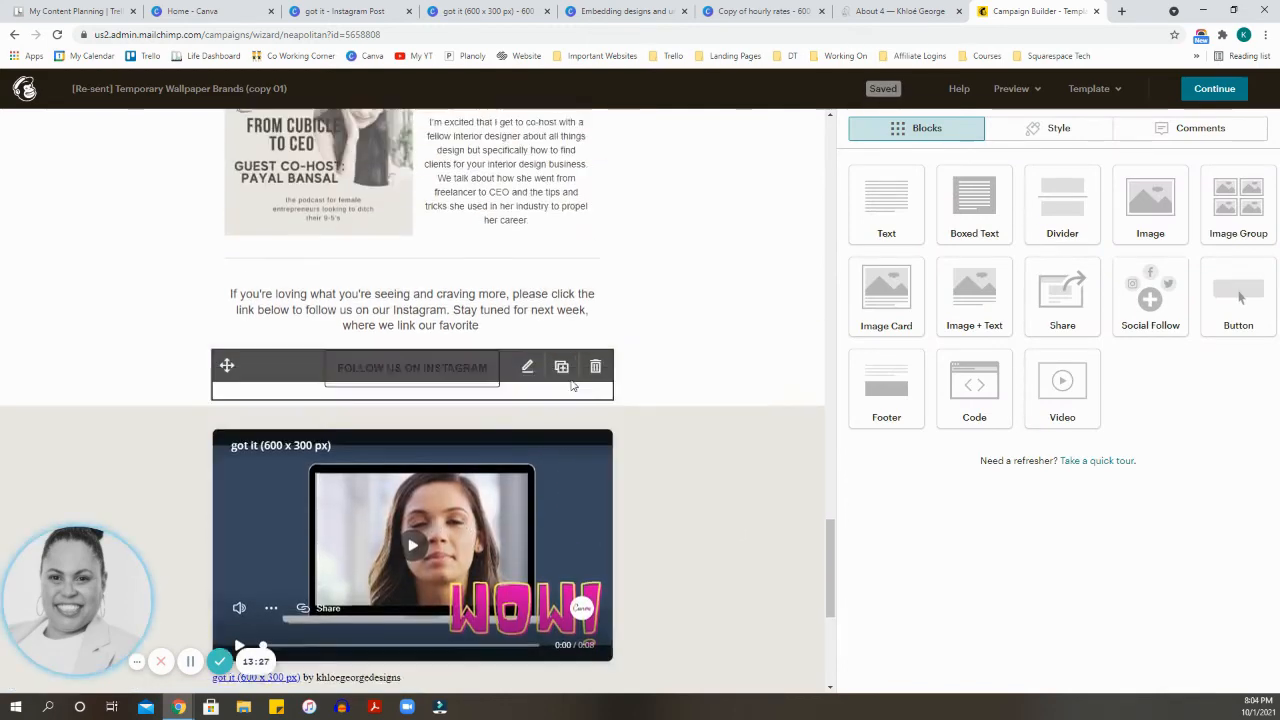
scroll(660, 383, down, 5)
scroll(424, 340, down, 3)
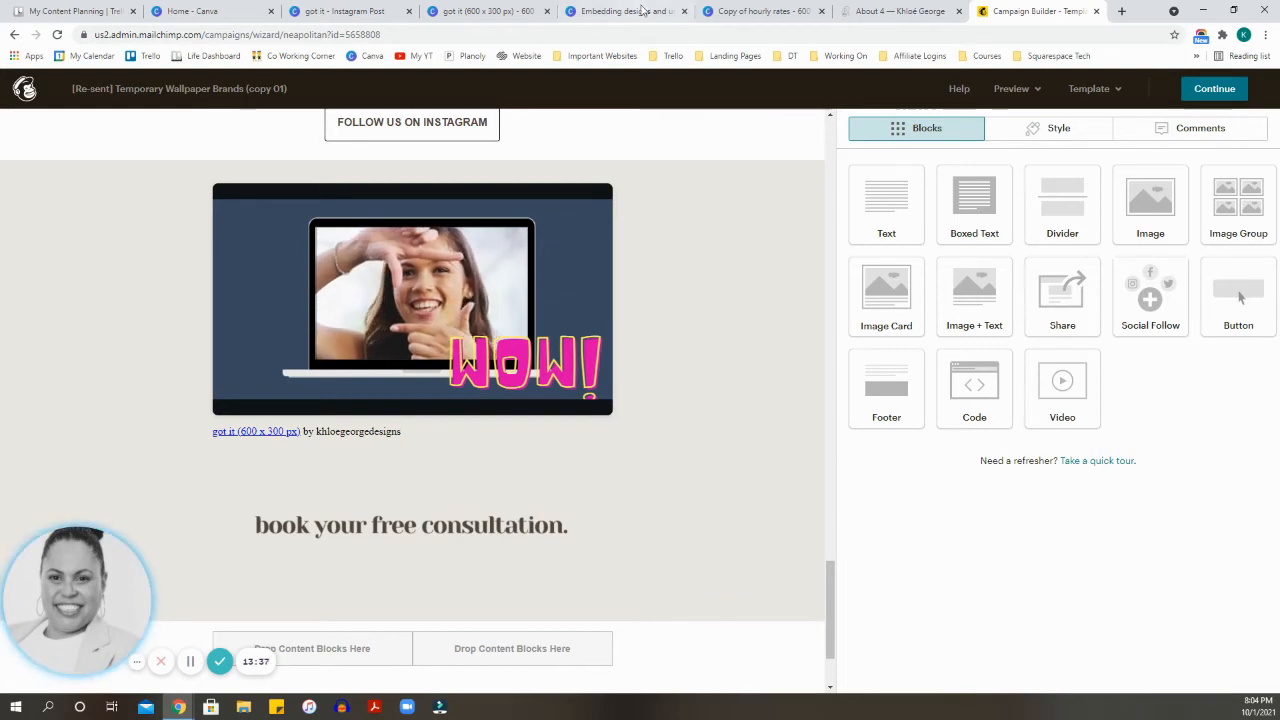
mouse_move(573, 267)
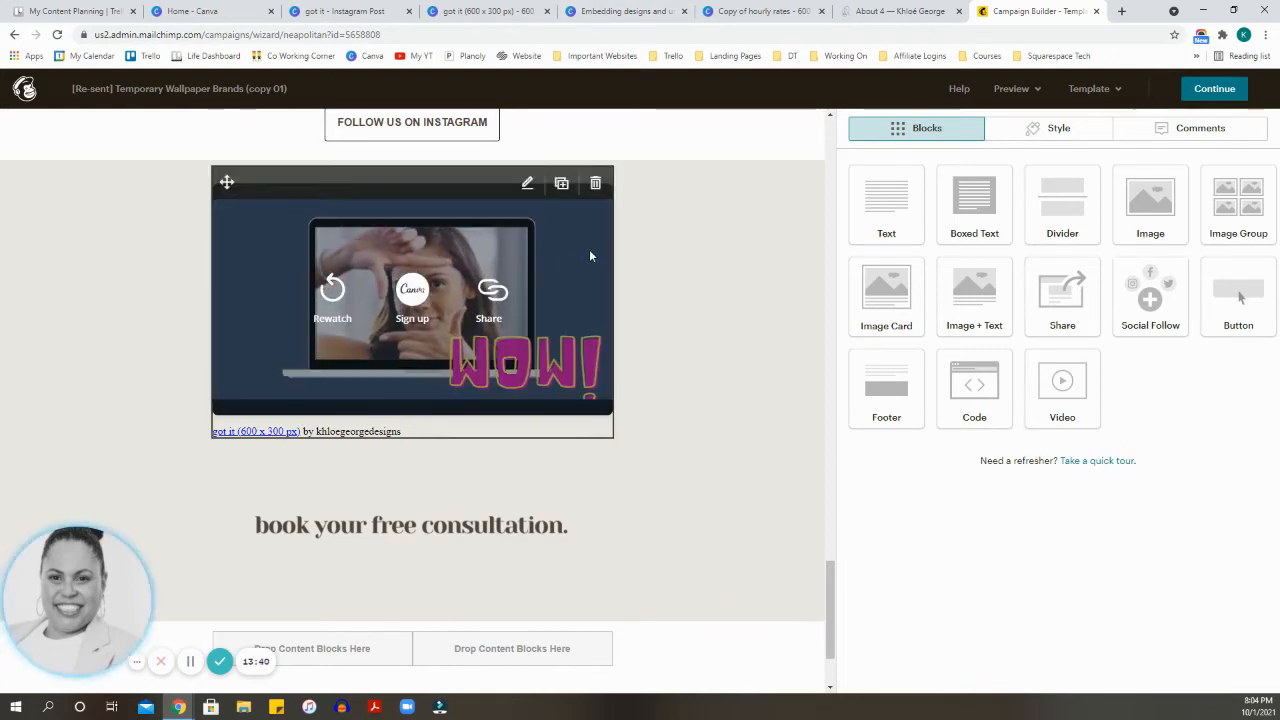
click(596, 184)
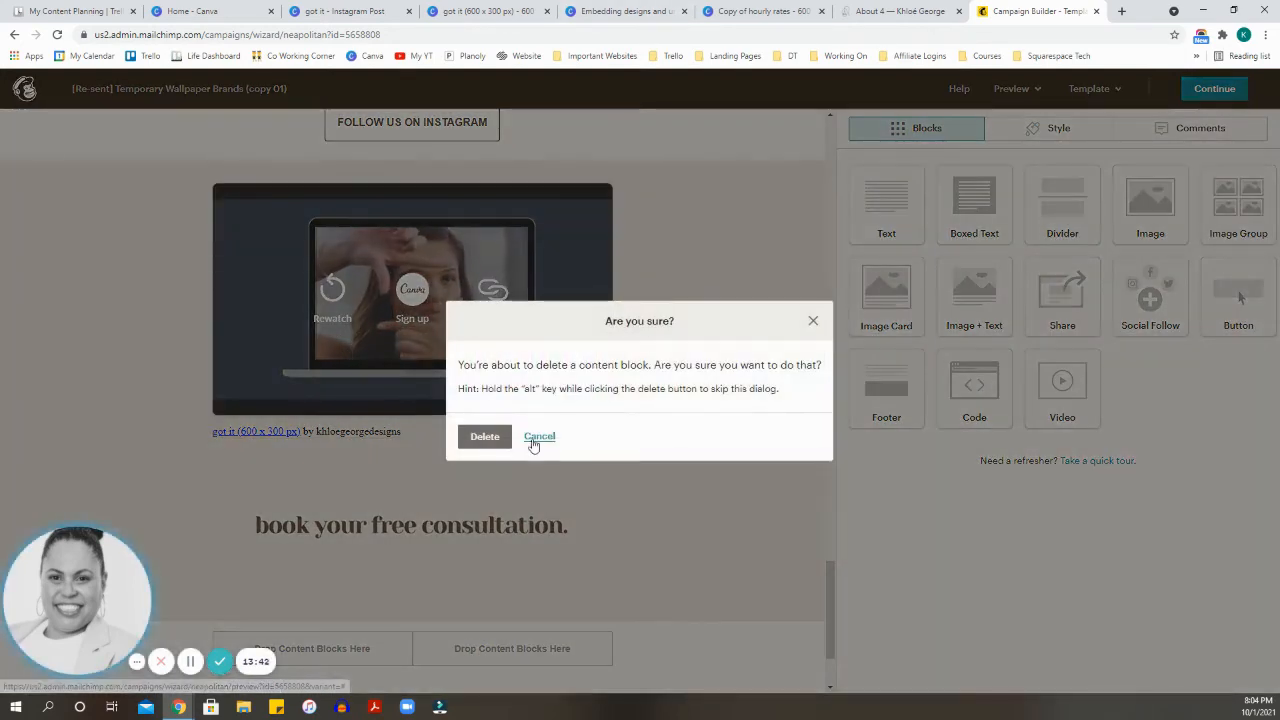
click(485, 436)
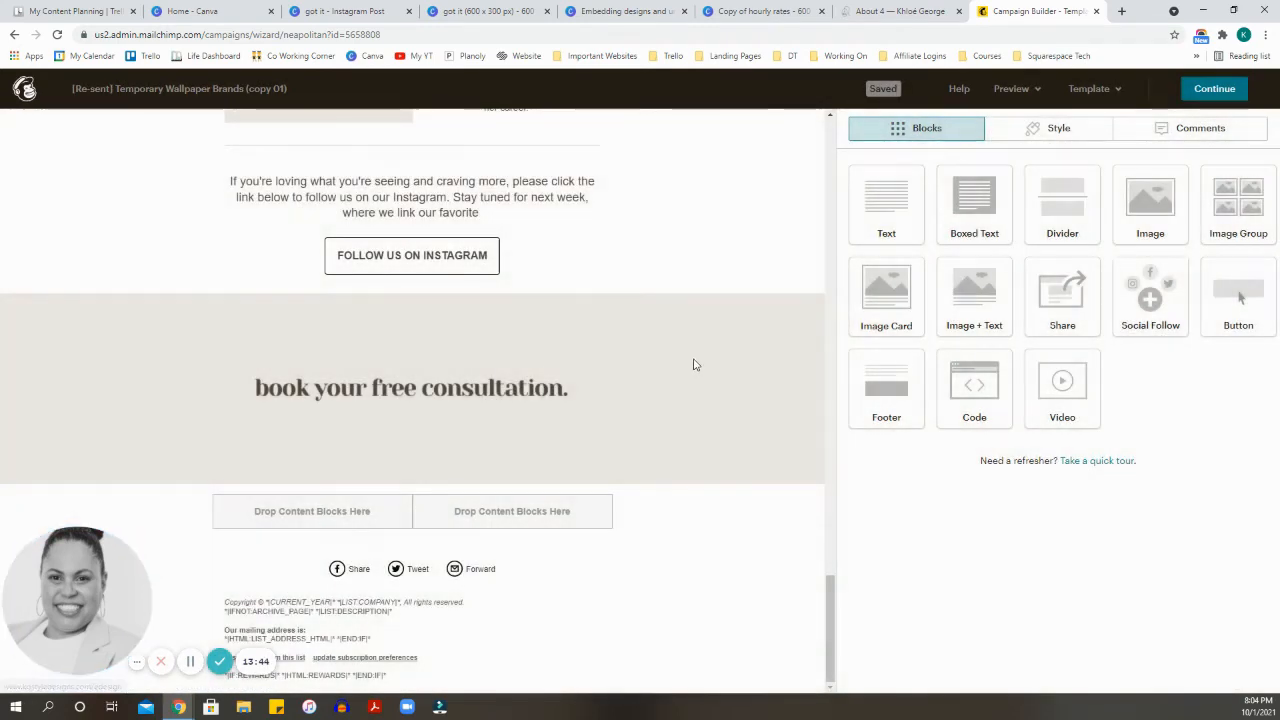